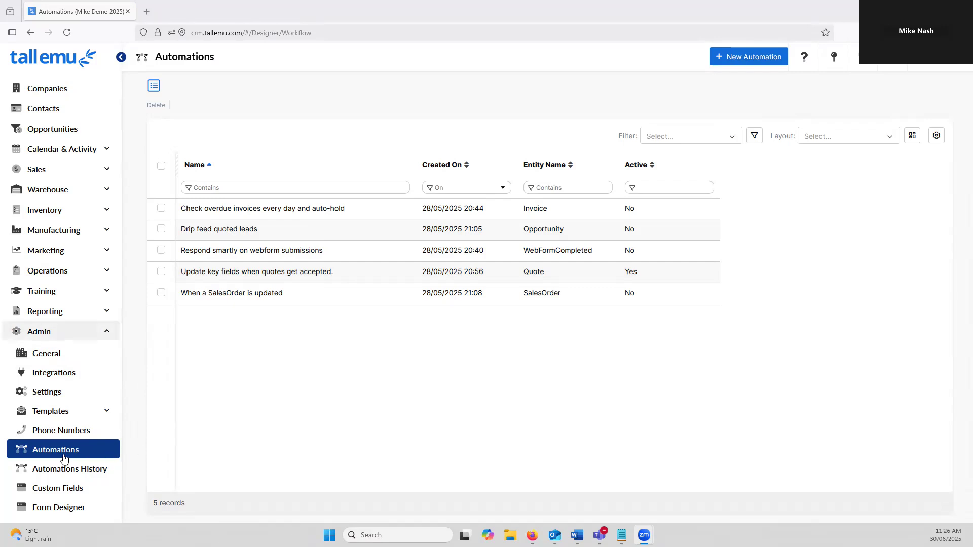
# - Create a new automation that triggers when a Quote record is updated
pyautogui.click(52, 452)
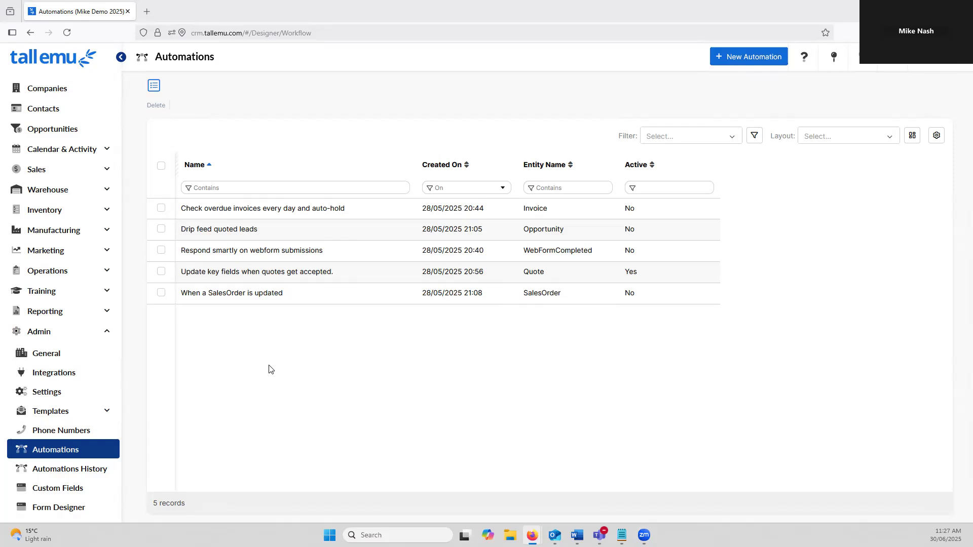
pyautogui.click(739, 59)
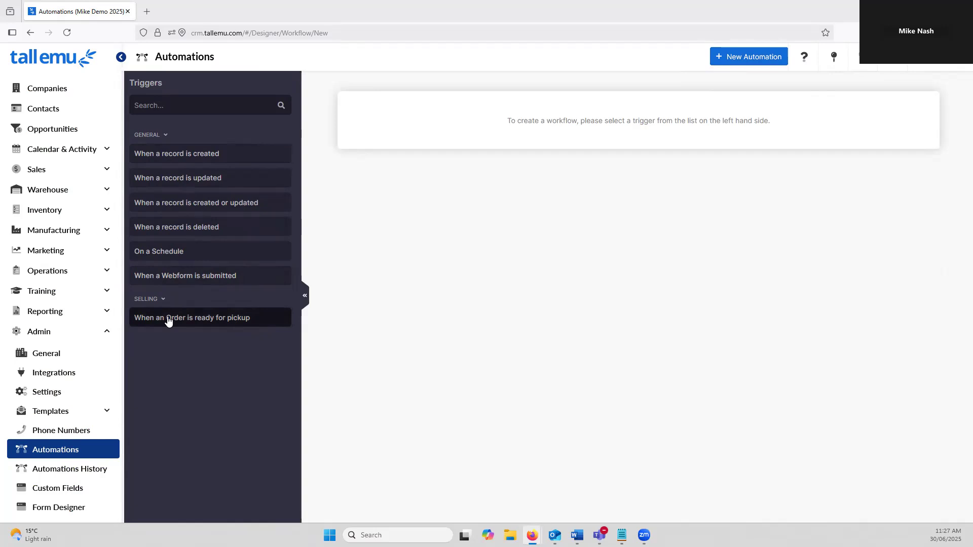
pyautogui.click(191, 183)
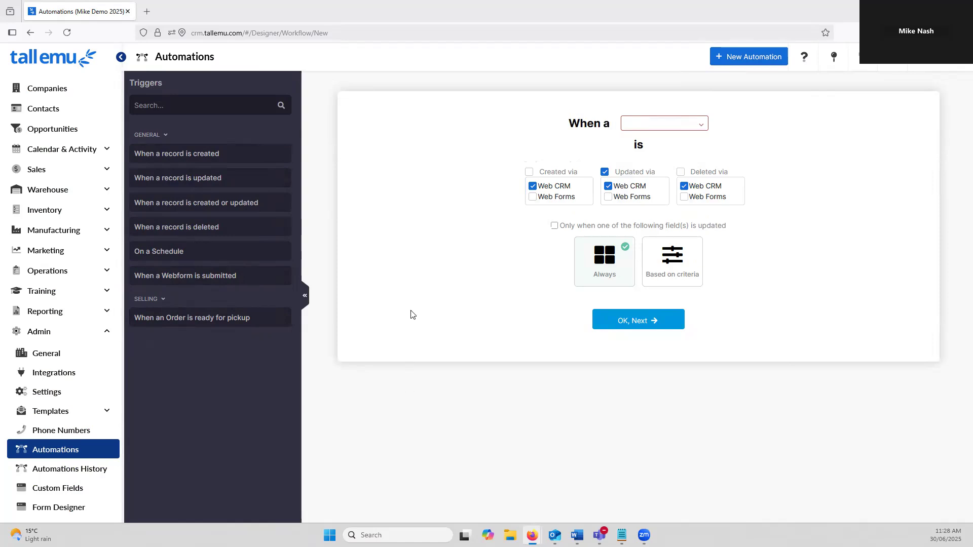
pyautogui.click(686, 127)
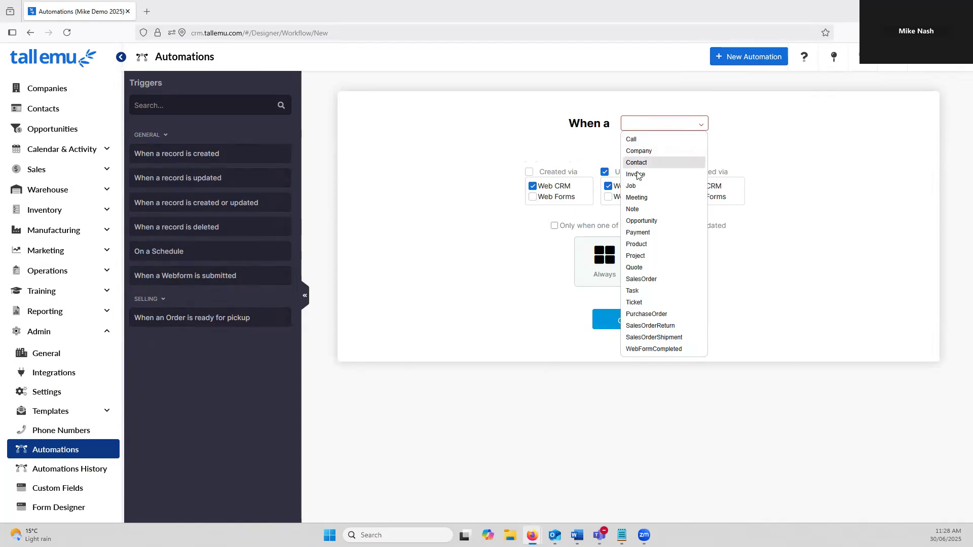
pyautogui.click(634, 268)
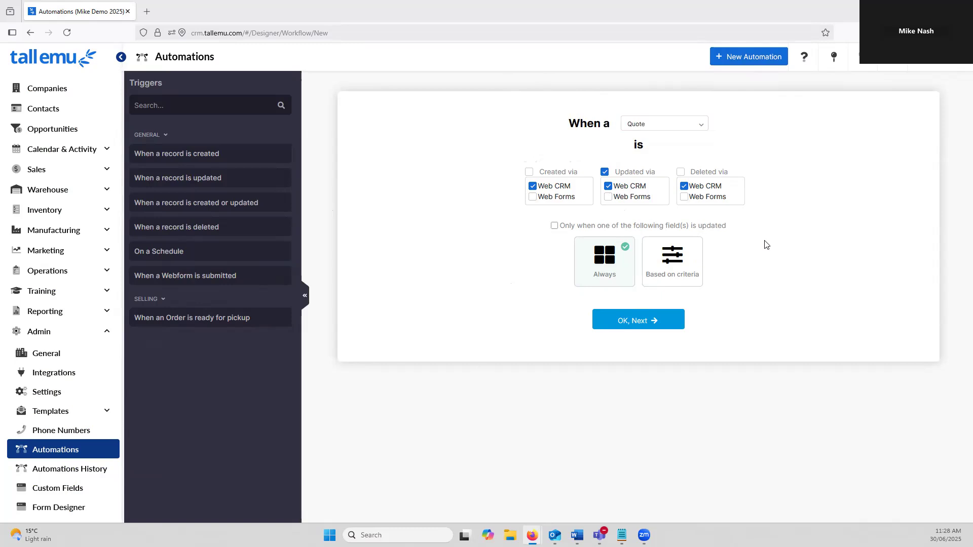
# - Restrict the quote trigger to updates of the Status and Total (Ex Tax) fields
pyautogui.click(555, 226)
pyautogui.click(564, 237)
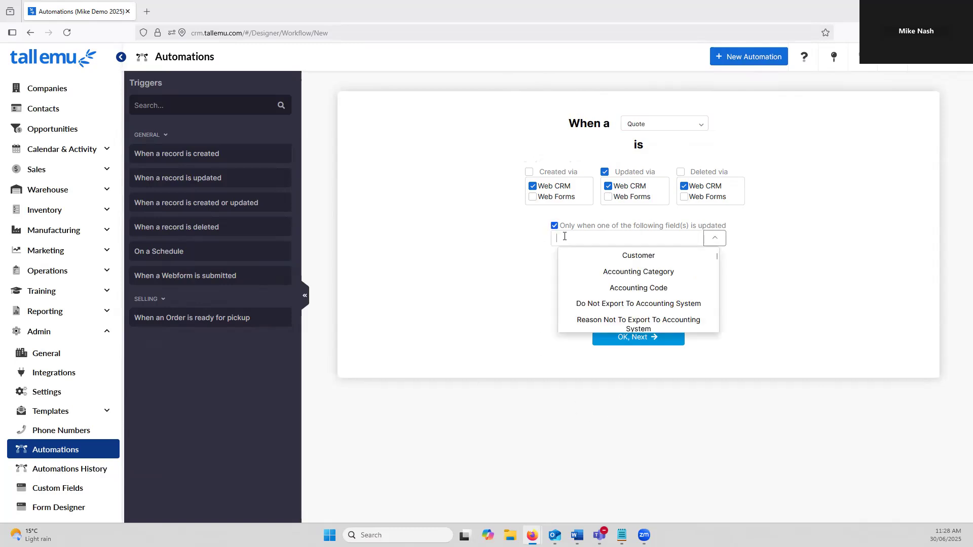
pyautogui.write('stat')
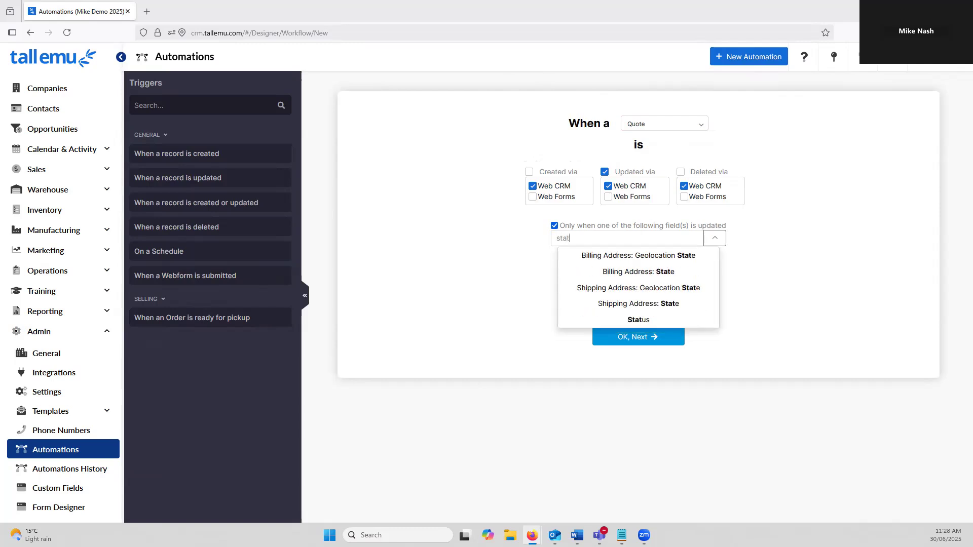
pyautogui.click(638, 320)
pyautogui.click(633, 245)
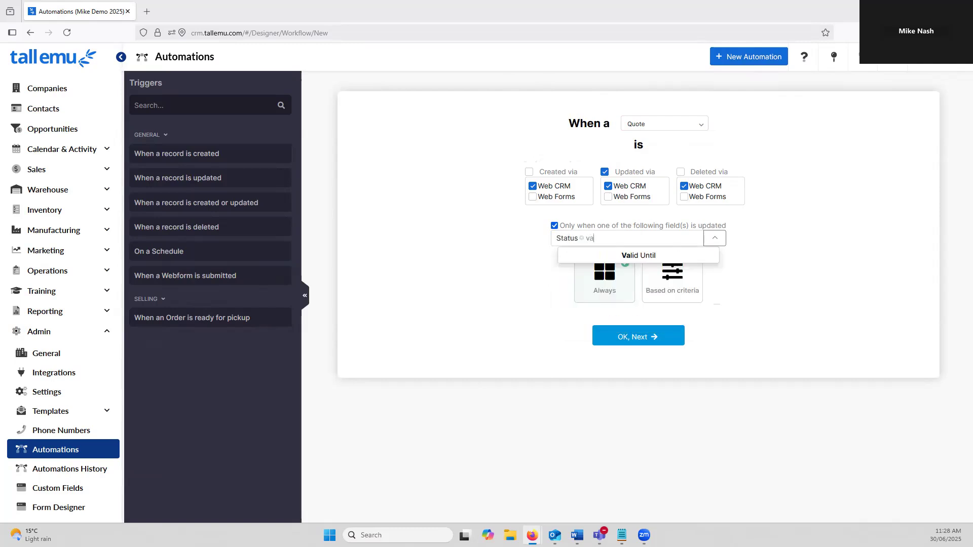
pyautogui.write('v')
pyautogui.press('BackSpace')
pyautogui.write('total')
pyautogui.press('Down')
pyautogui.press('Down')
pyautogui.press('Return')
pyautogui.click(446, 281)
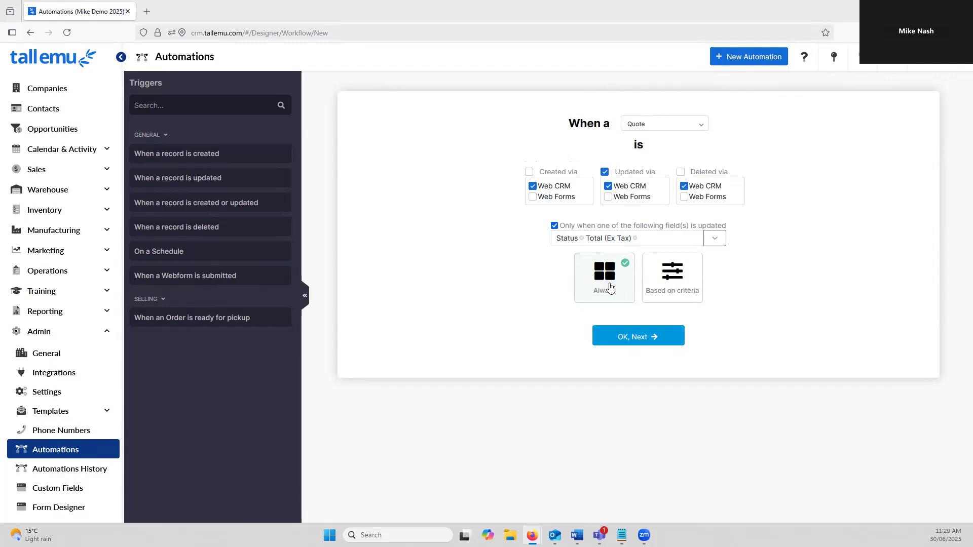
# - Add a trigger criterion requiring Total (Ex Tax) Greater Than 5000 and proceed to the automation's actions
pyautogui.click(677, 285)
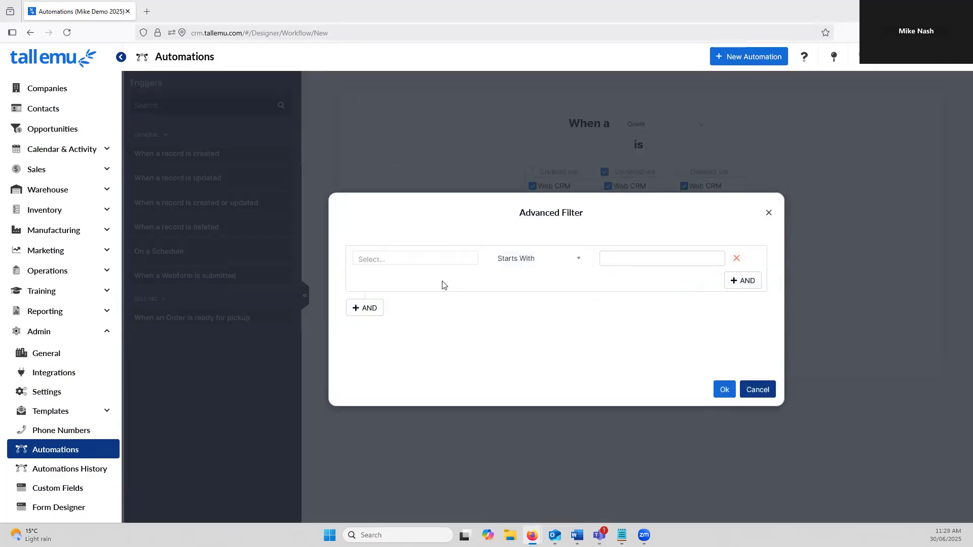
pyautogui.click(438, 264)
pyautogui.write('tota')
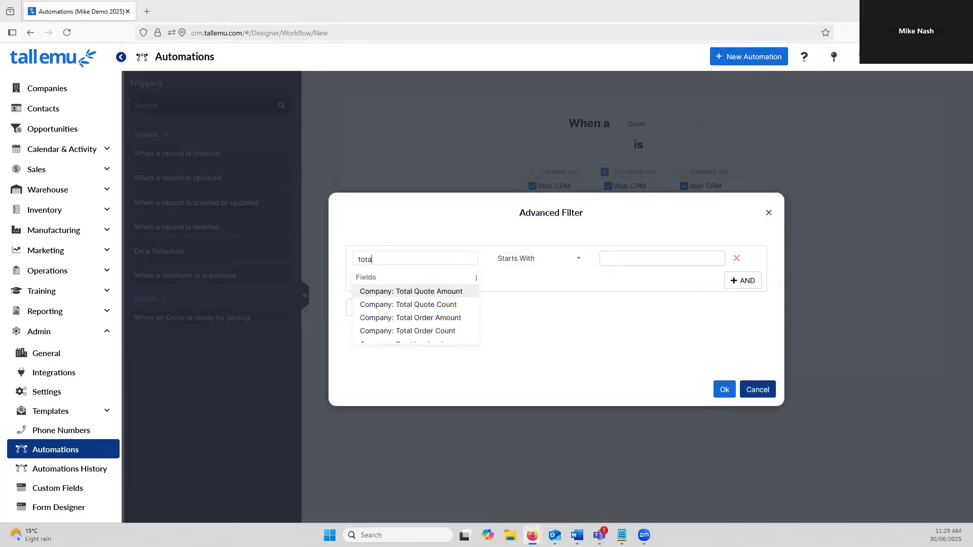
pyautogui.write('l (')
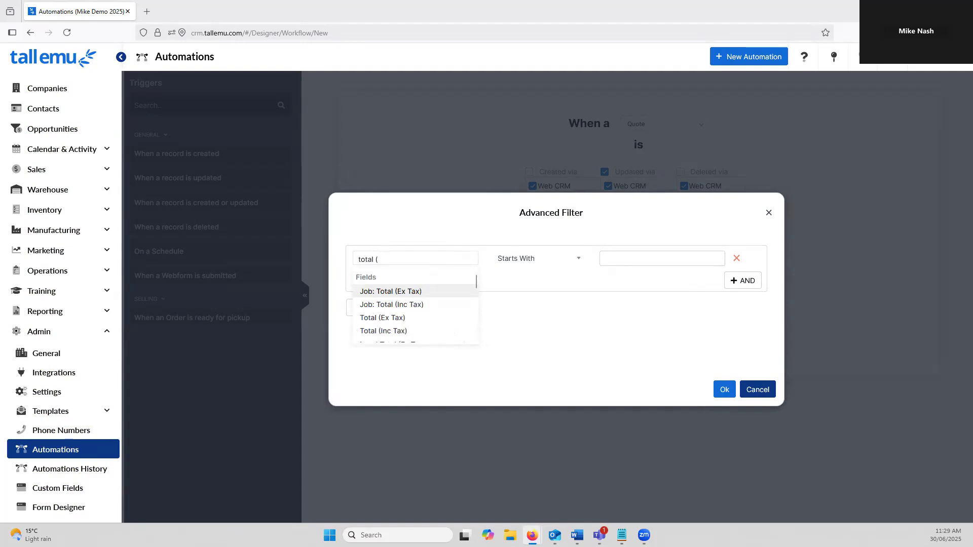
pyautogui.click(402, 320)
pyautogui.click(524, 261)
pyautogui.click(528, 304)
pyautogui.click(634, 259)
pyautogui.write('5000')
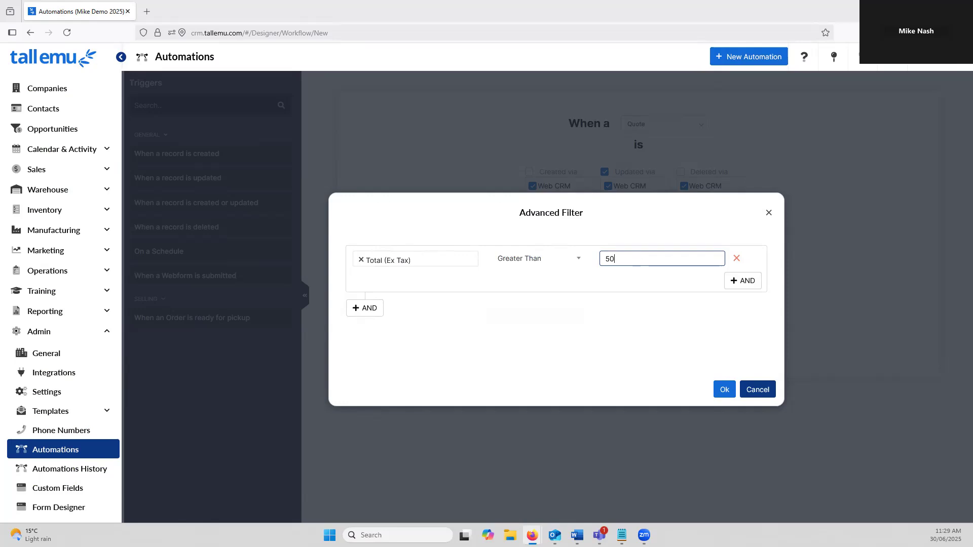
pyautogui.click(723, 390)
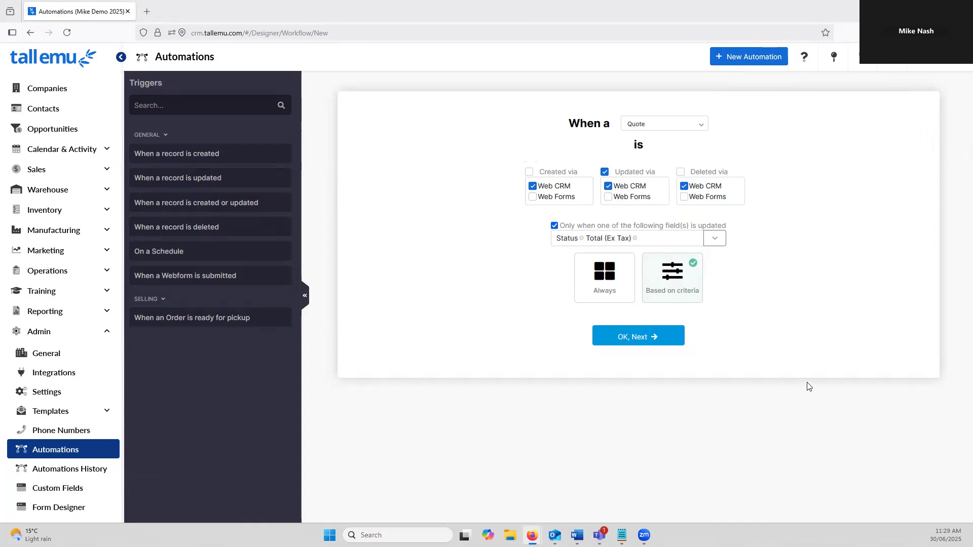
pyautogui.click(613, 338)
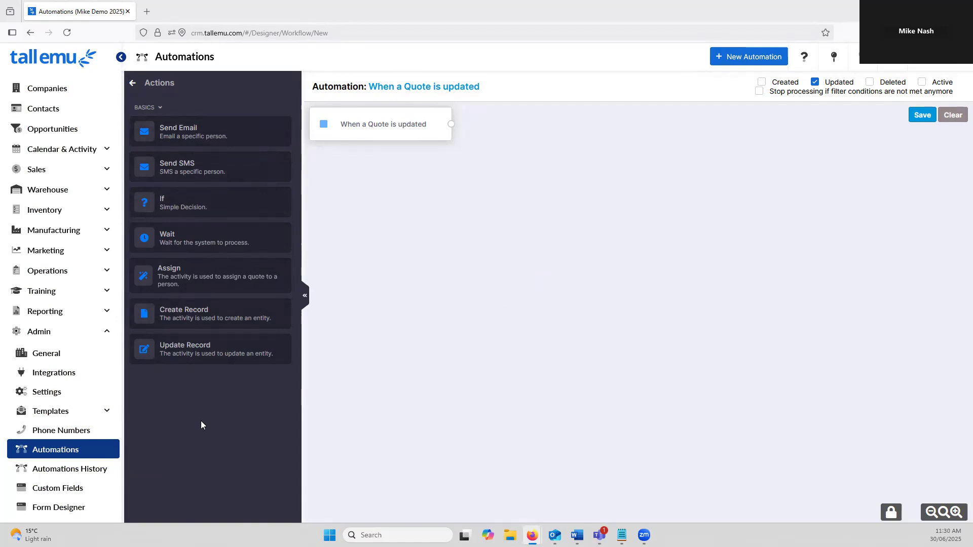
# - Add a Send Email action connected to the quote update trigger
pyautogui.moveTo(188, 131); pyautogui.dragTo(546, 168)
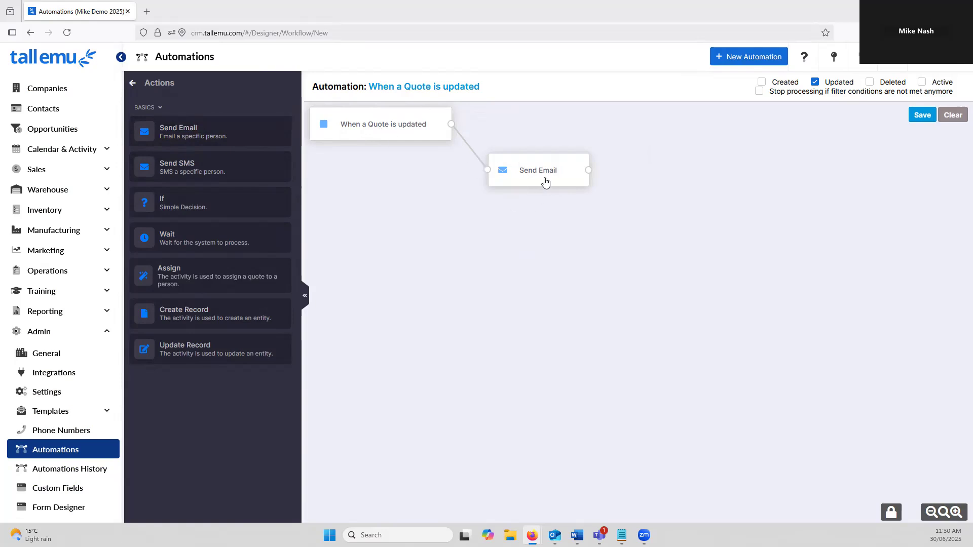
pyautogui.click(474, 169)
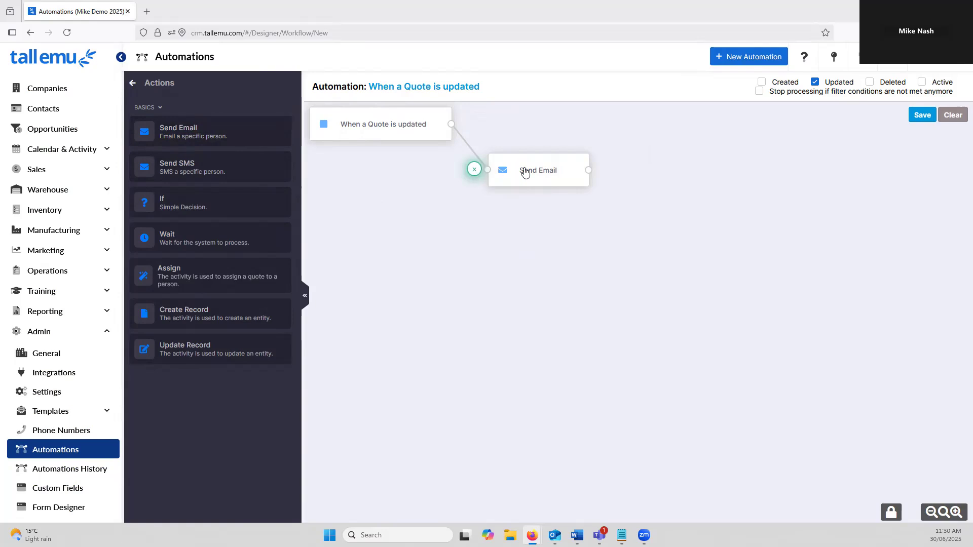
pyautogui.click(553, 165)
pyautogui.rightClick(554, 164)
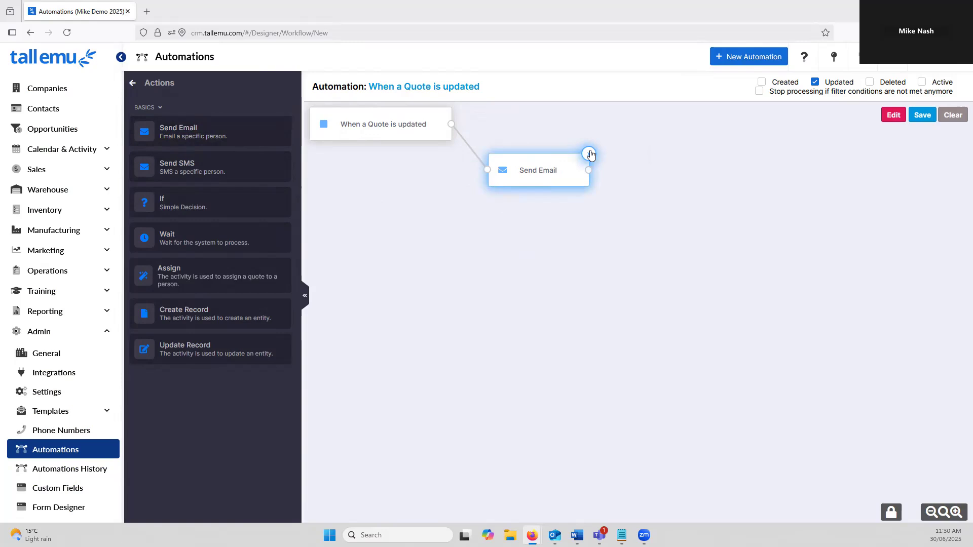
pyautogui.click(556, 234)
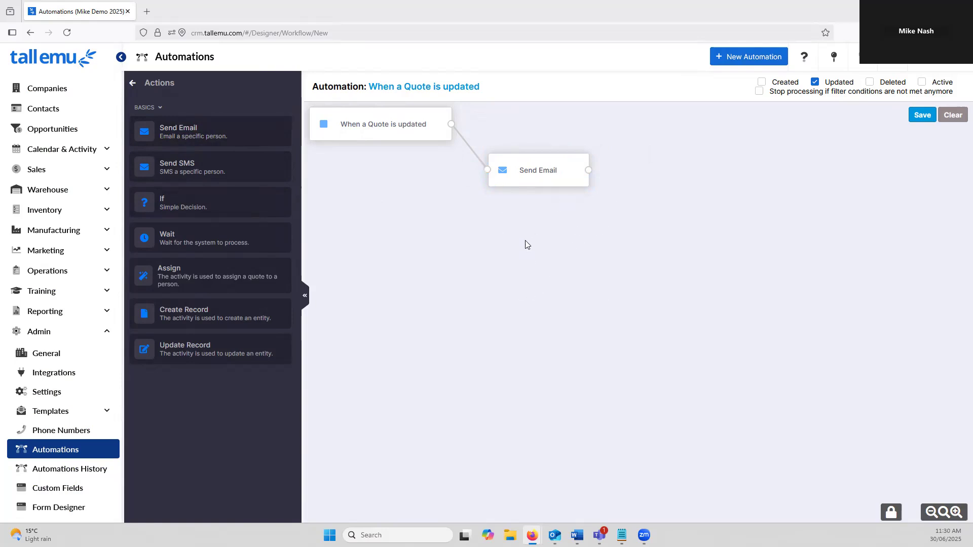
# - Caption the email action as a notification to the chosen staff member and set that User as the recipient
pyautogui.click(537, 174)
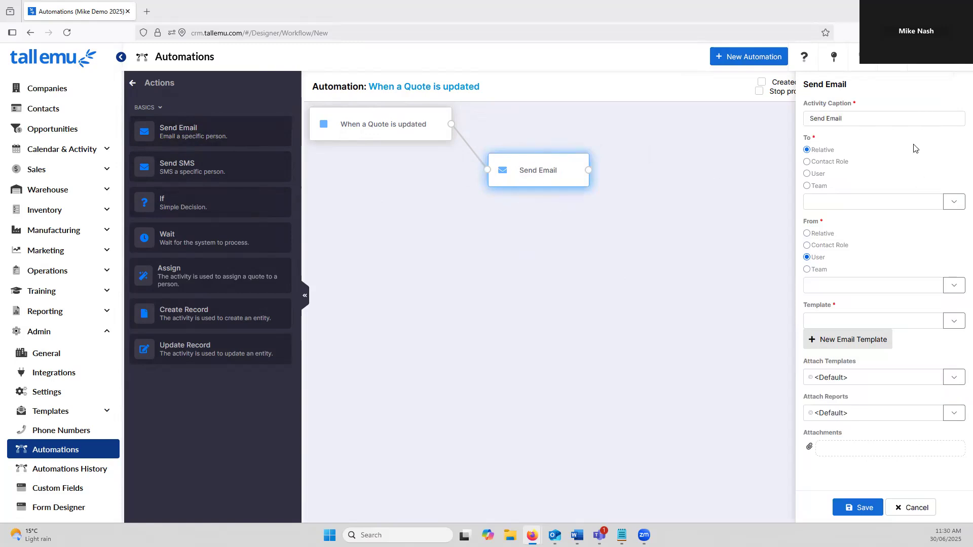
pyautogui.tripleClick(860, 120)
pyautogui.write('Notify Ames')
pyautogui.click(817, 175)
pyautogui.click(955, 203)
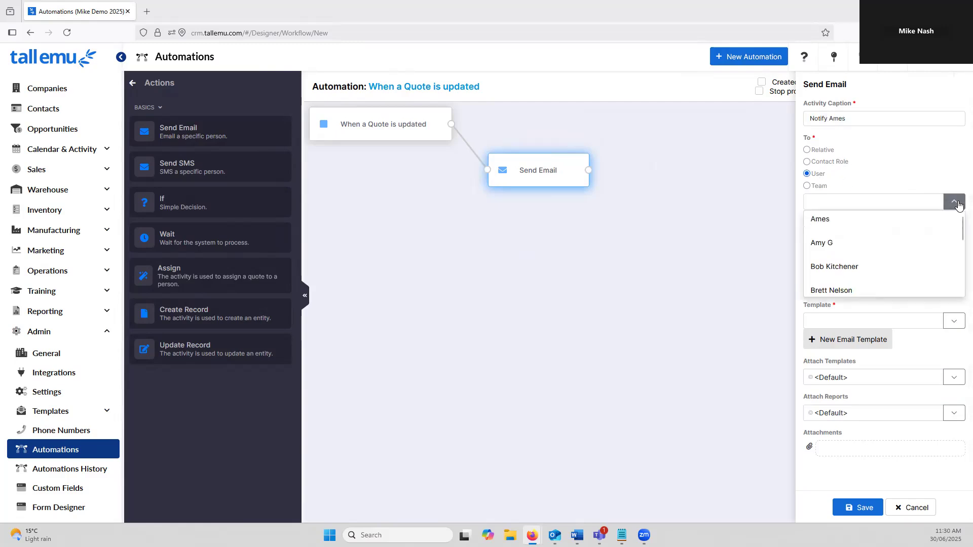
pyautogui.click(930, 217)
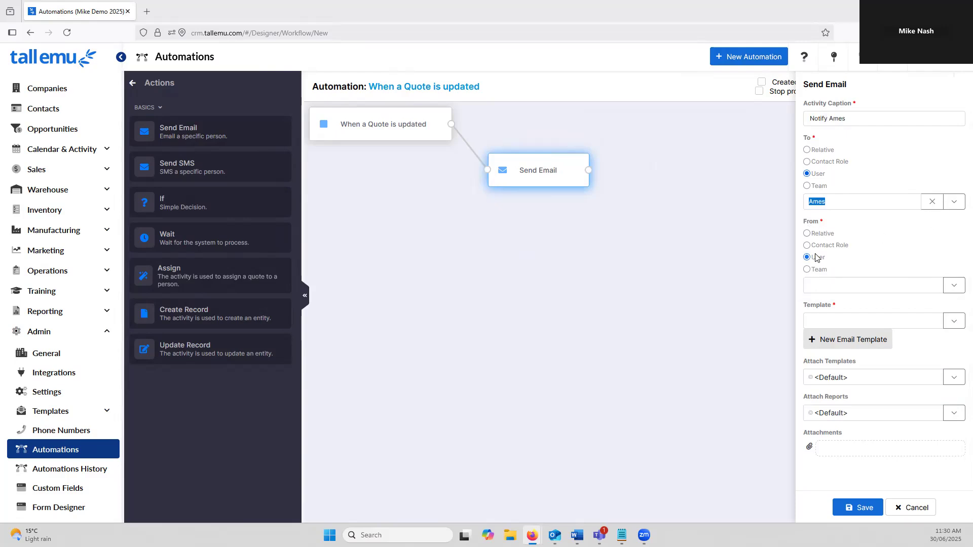
# - Set the email's sender to the Admin Team user and its template to Quote from Tall Emu CRM
pyautogui.click(952, 285)
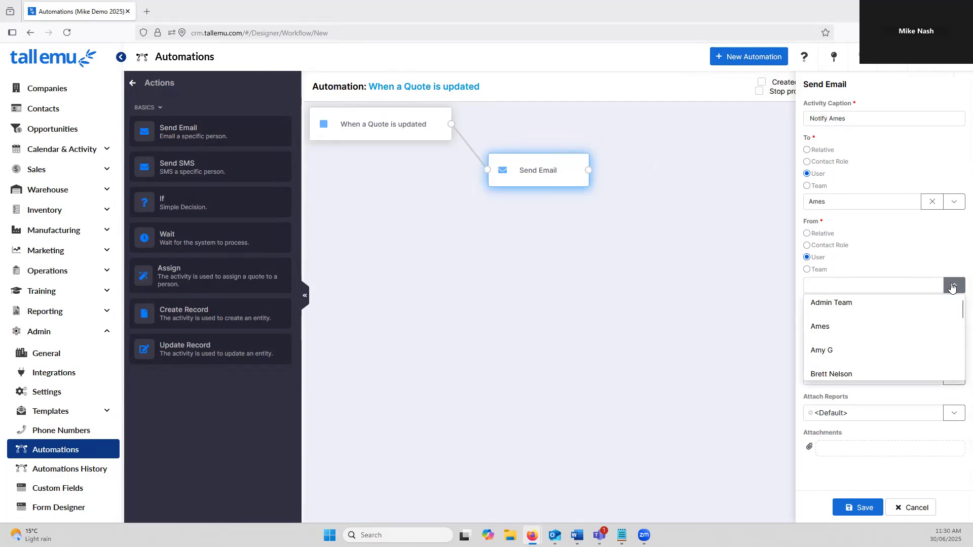
pyautogui.click(888, 302)
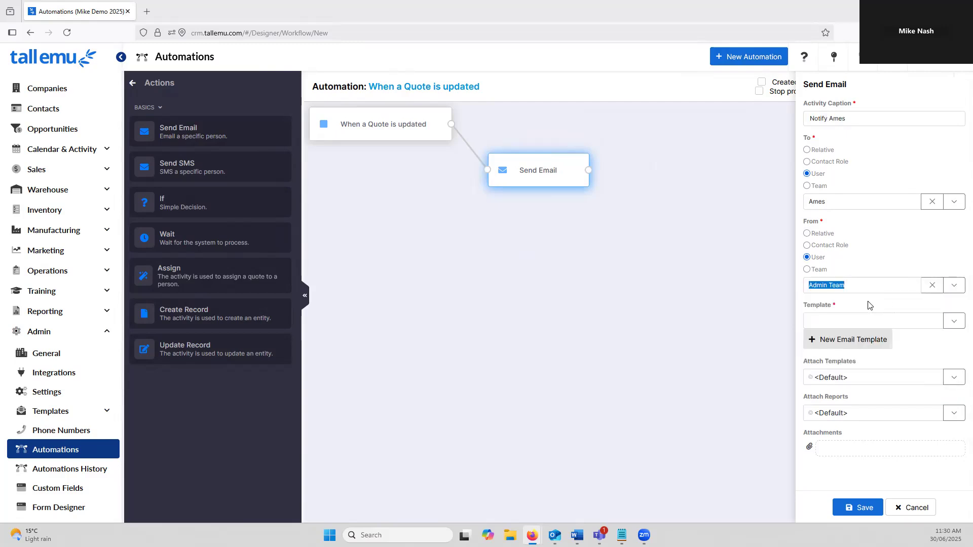
pyautogui.click(953, 322)
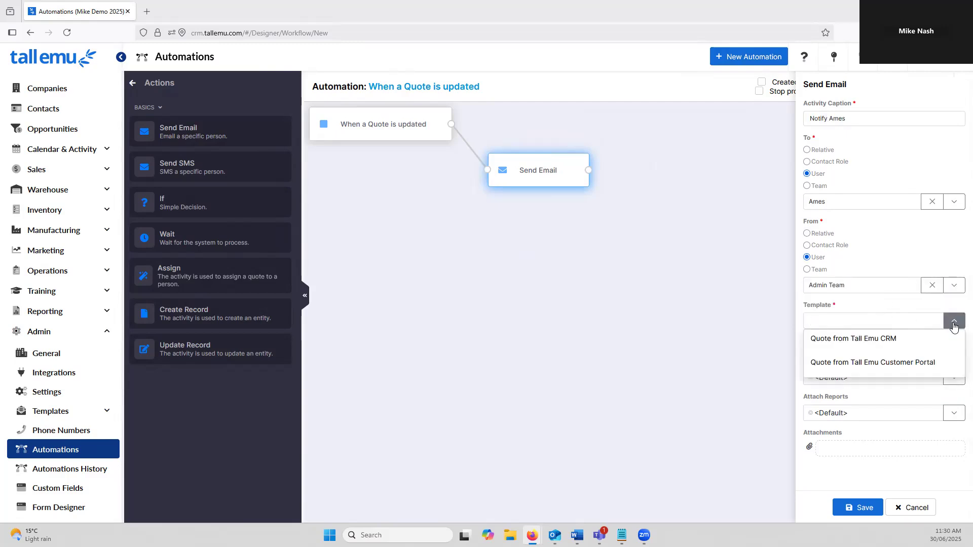
pyautogui.click(892, 343)
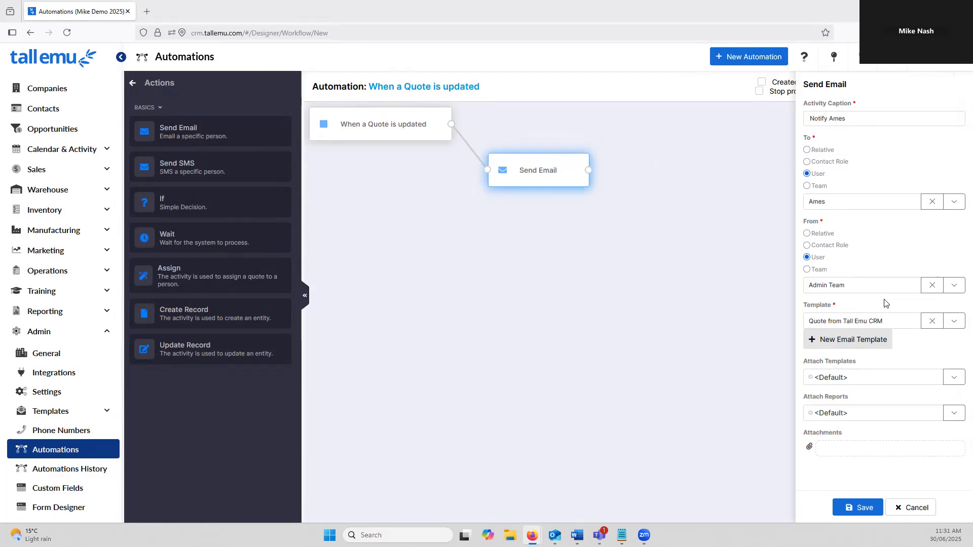
# - Attach the Quote 2024 template to the notification email and save the action
pyautogui.click(958, 378)
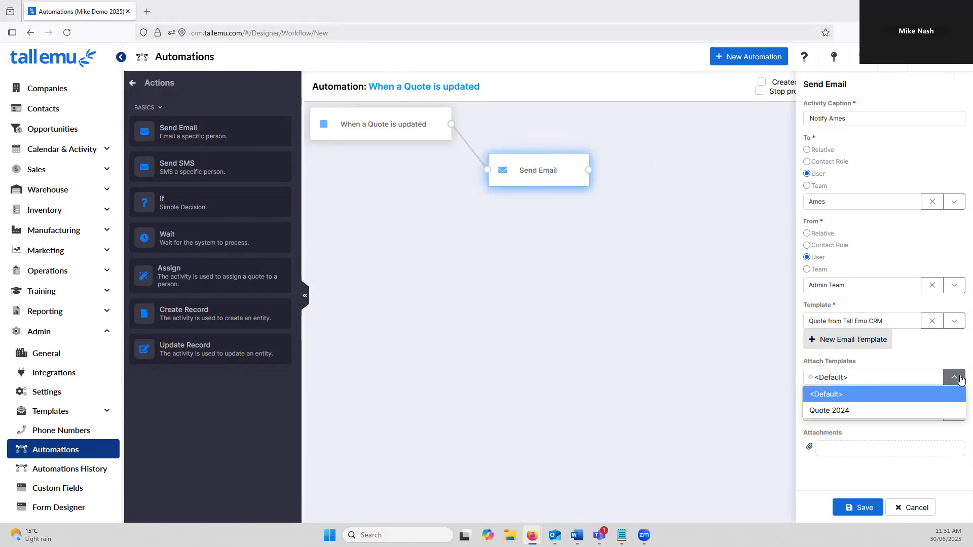
pyautogui.click(920, 411)
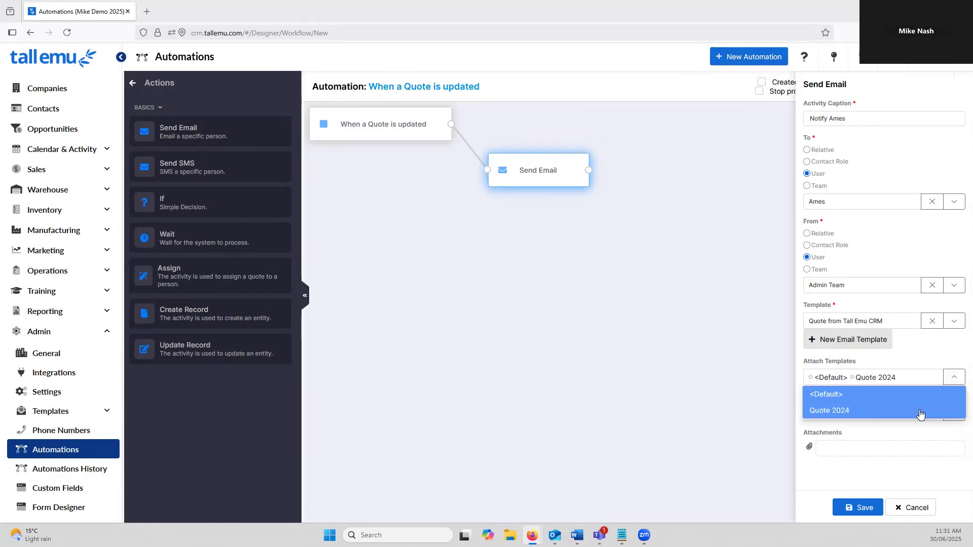
pyautogui.click(931, 356)
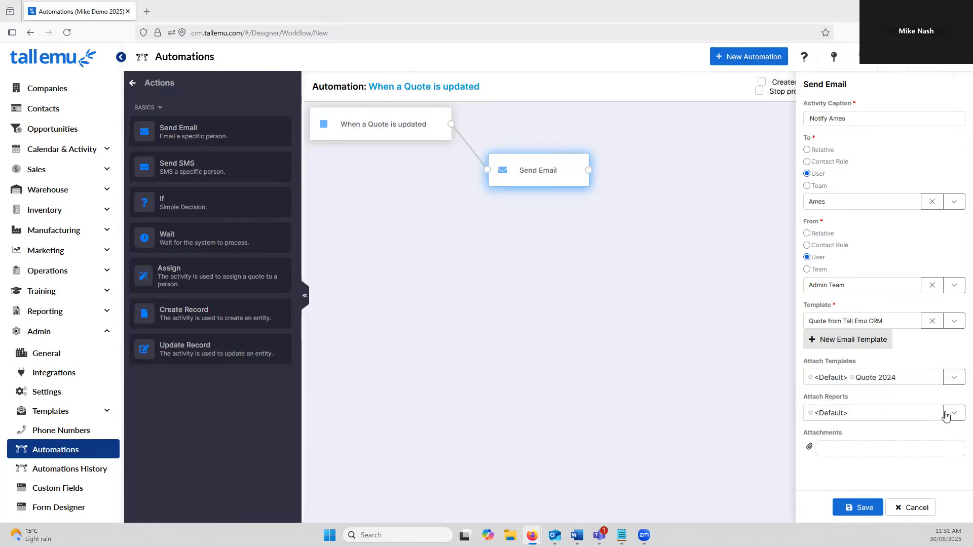
pyautogui.click(826, 418)
pyautogui.click(860, 513)
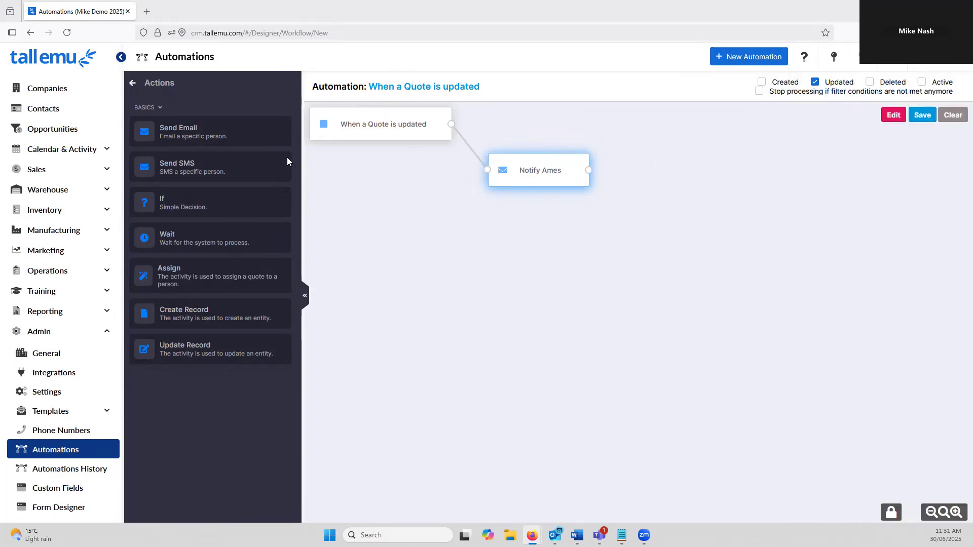
# - Add a second Send Email action after the notification email, open its settings, and move both actions higher on the canvas
pyautogui.moveTo(191, 130); pyautogui.dragTo(668, 205)
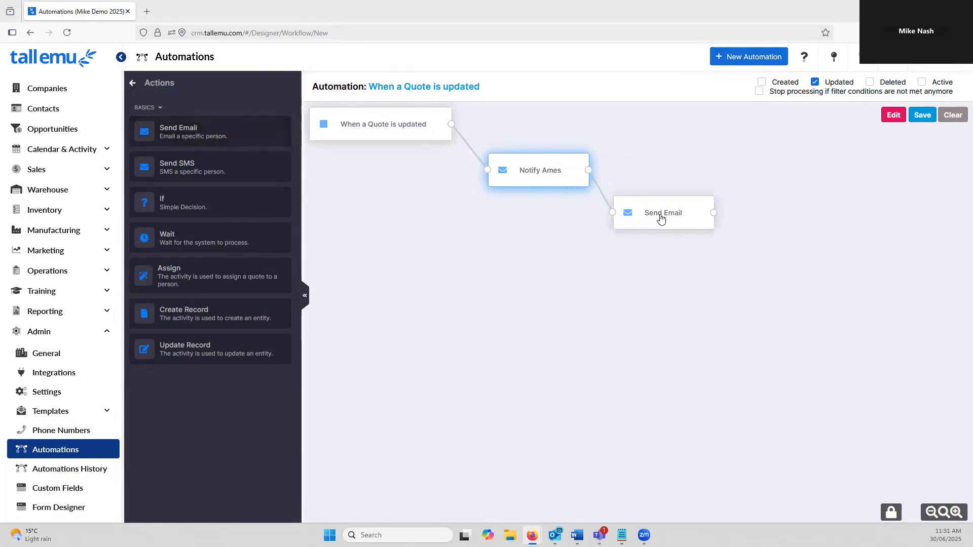
pyautogui.click(661, 218)
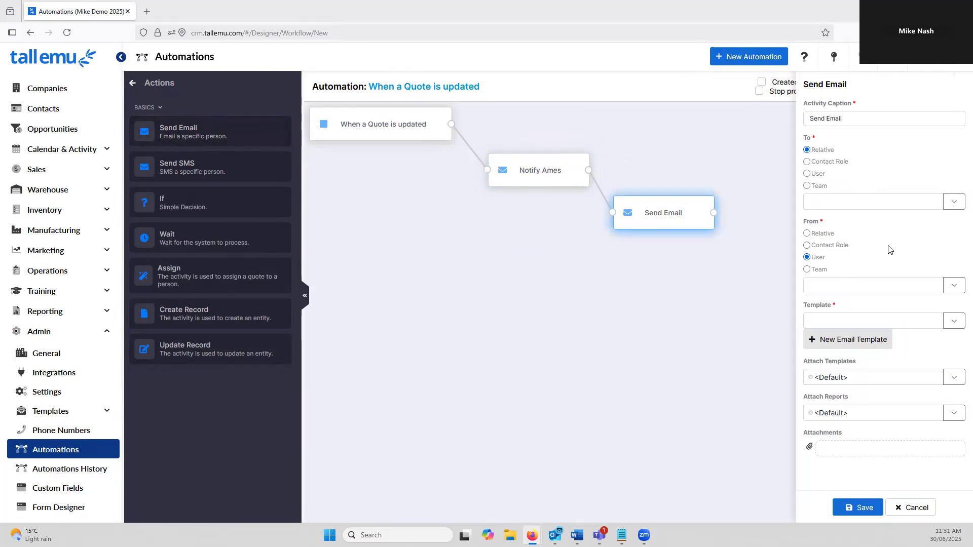
pyautogui.moveTo(525, 169); pyautogui.dragTo(511, 137)
pyautogui.moveTo(622, 205); pyautogui.dragTo(627, 173)
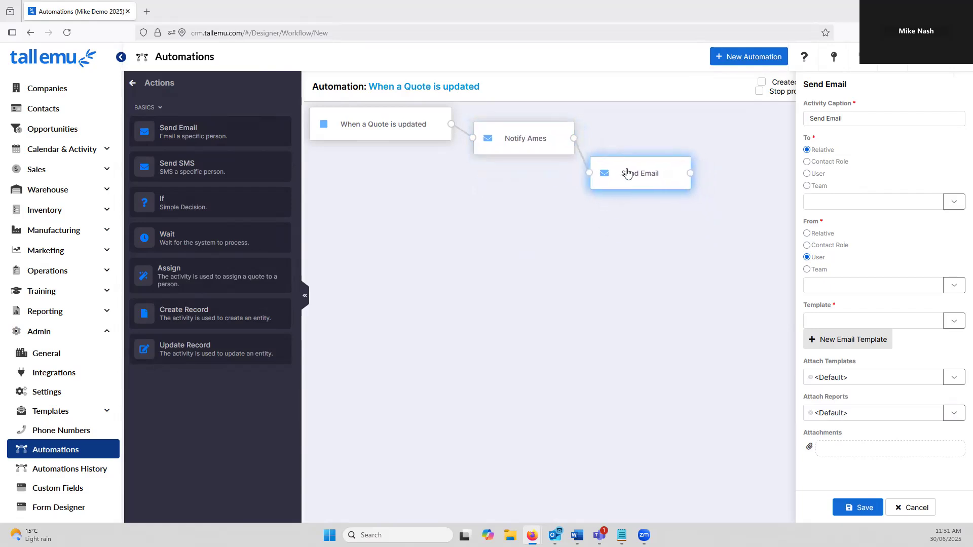
# - Set the second email's recipient to the relative Send To contact on the quote
pyautogui.moveTo(837, 152); pyautogui.dragTo(813, 155)
pyautogui.click(954, 202)
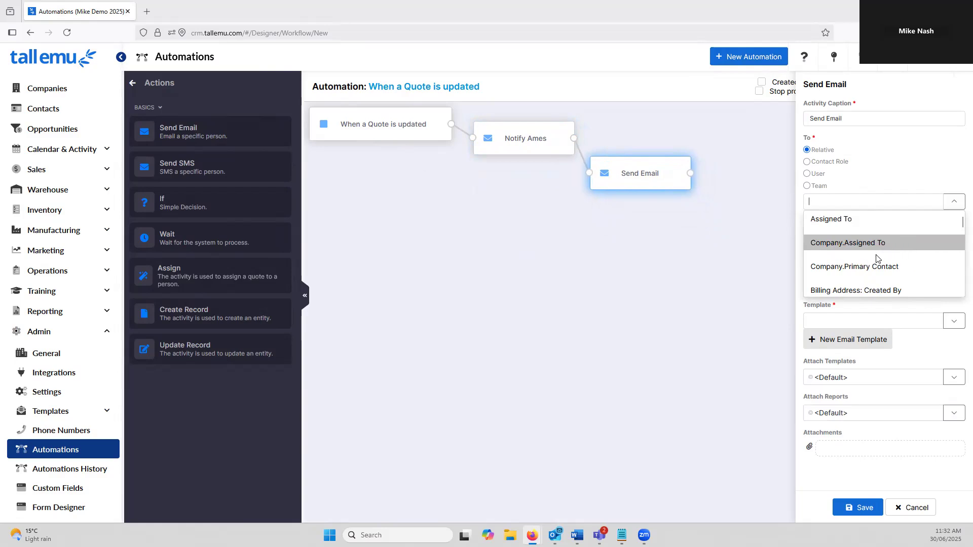
pyautogui.scroll(-2, 878, 268)
pyautogui.scroll(-2, 879, 264)
pyautogui.scroll(-5, 907, 238)
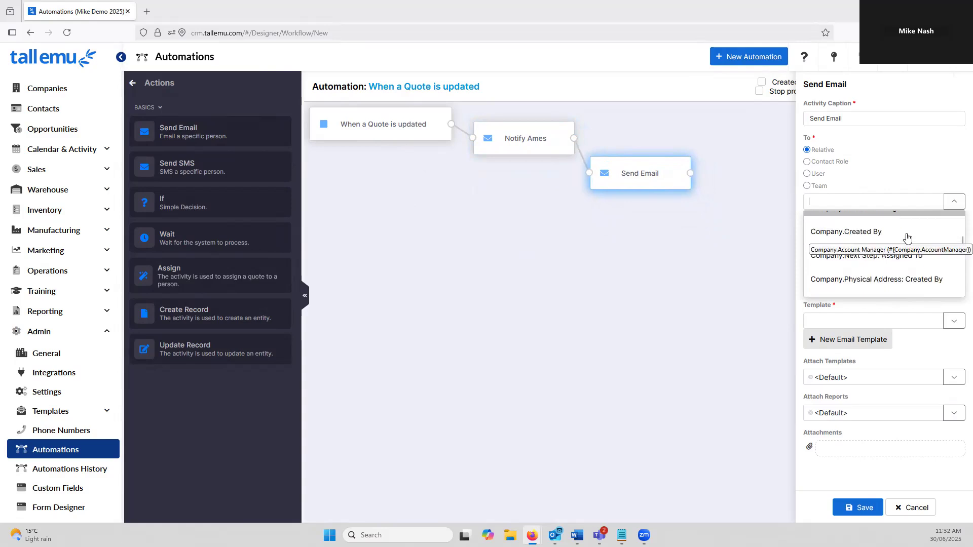
pyautogui.scroll(-2, 907, 238)
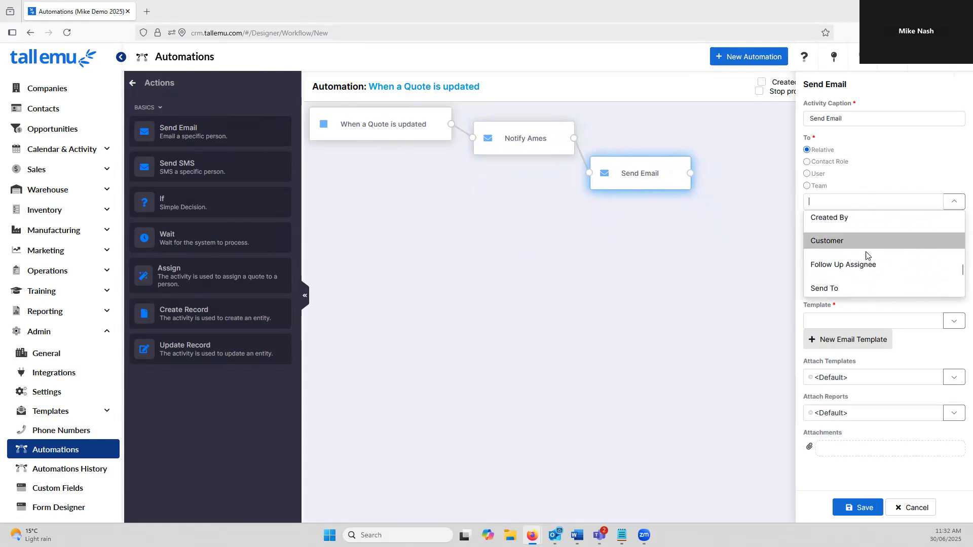
pyautogui.click(853, 292)
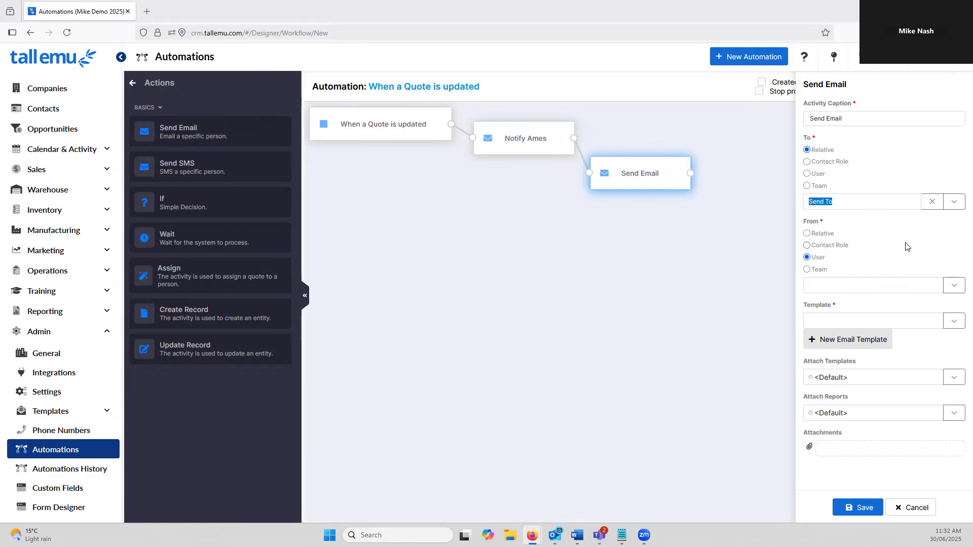
# - Make the second email's sender relative, using the quote's Assigned To person
pyautogui.click(954, 286)
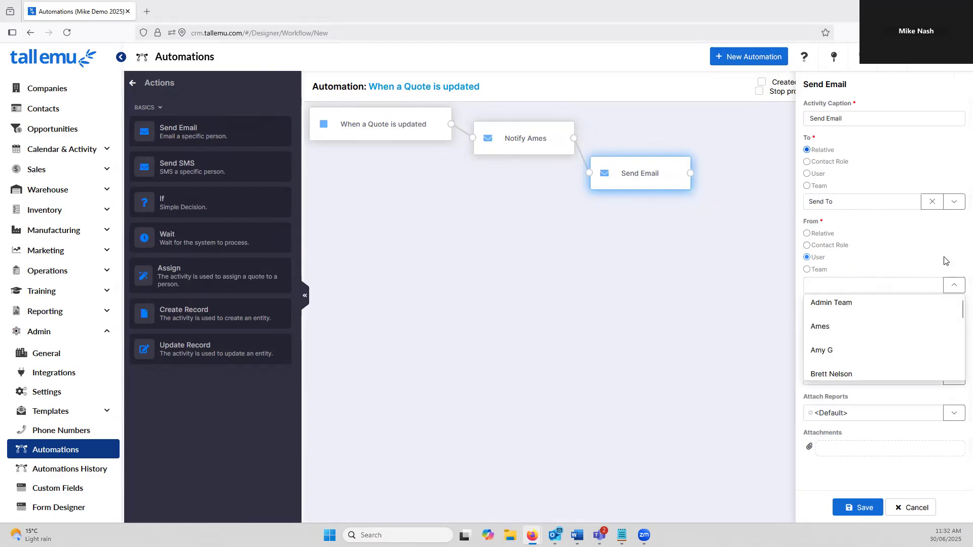
pyautogui.click(946, 260)
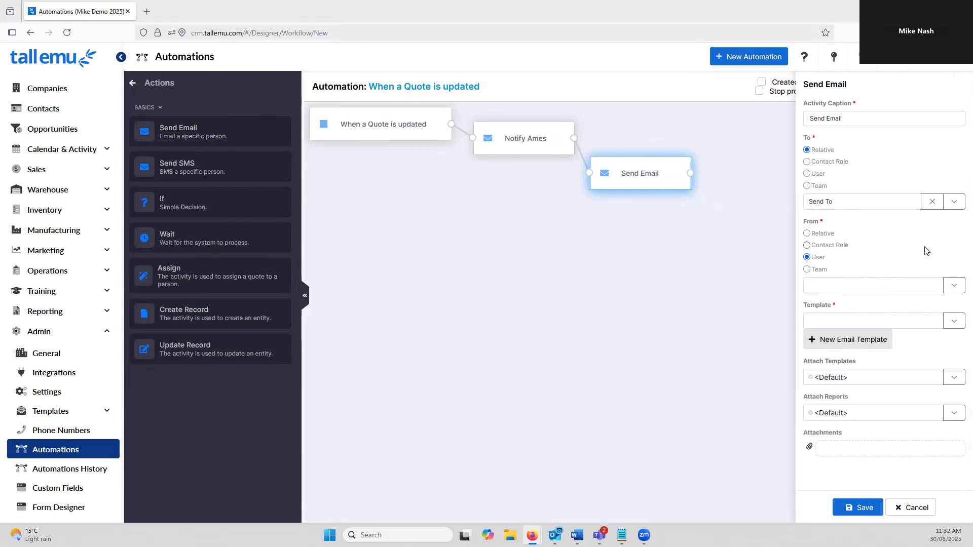
pyautogui.click(822, 234)
pyautogui.click(950, 287)
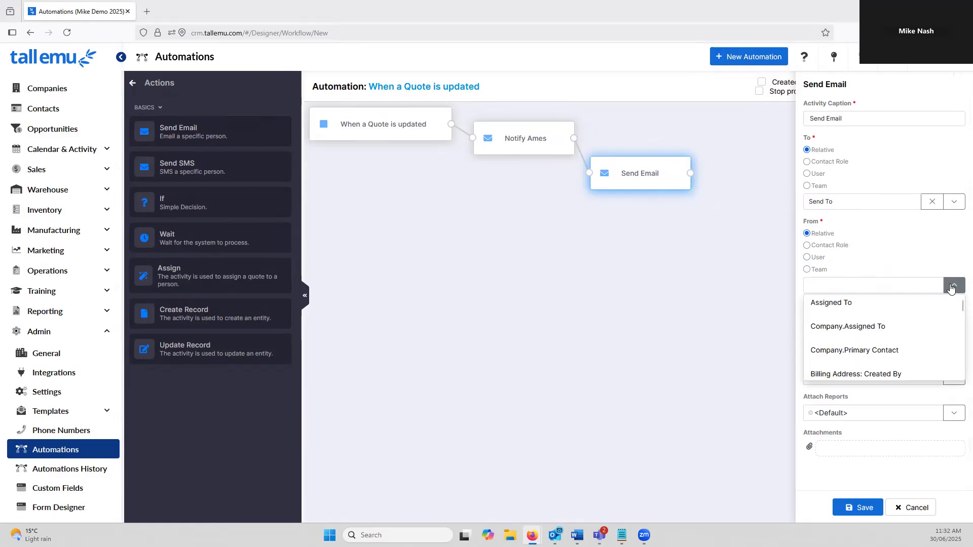
pyautogui.click(893, 304)
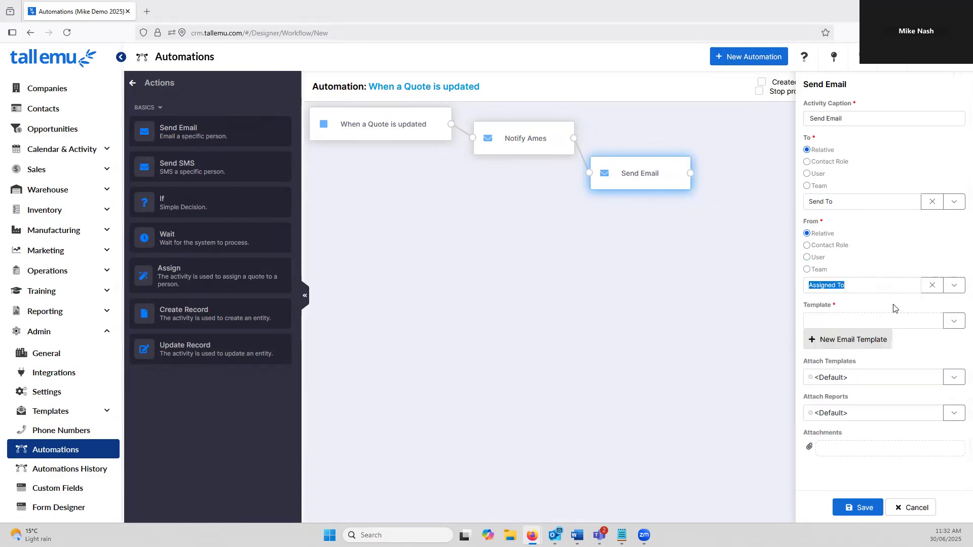
# - Use the Quote from Tall Emu CRM template for the second email and save the action
pyautogui.click(954, 320)
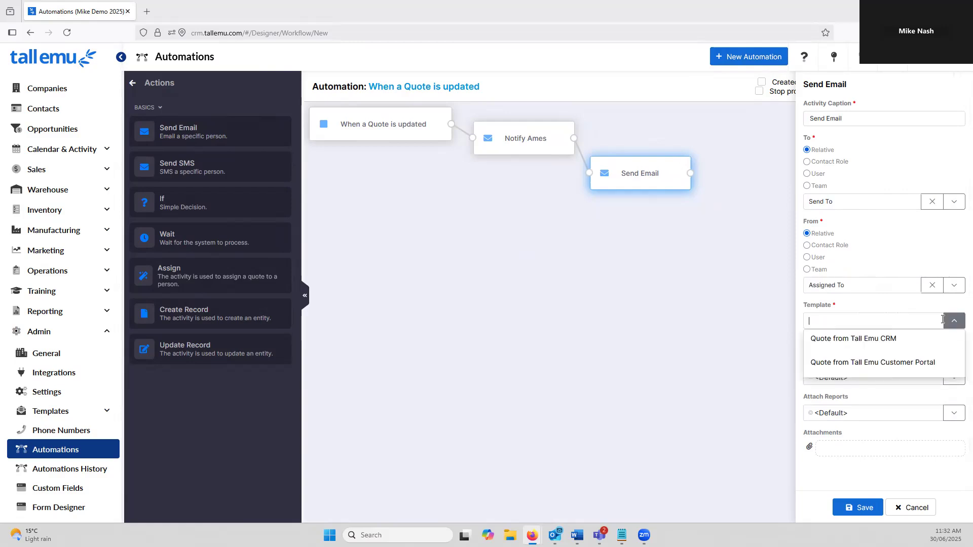
pyautogui.click(916, 345)
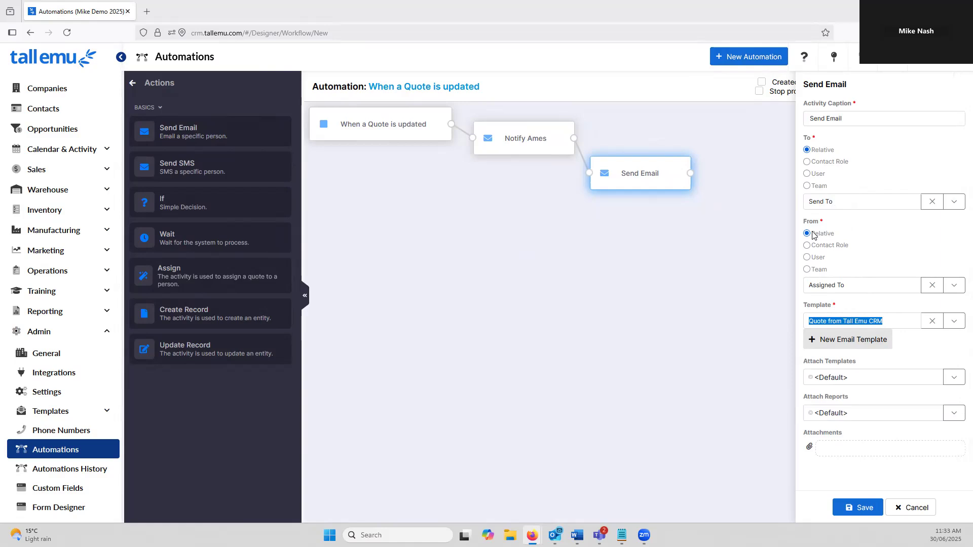
pyautogui.click(862, 508)
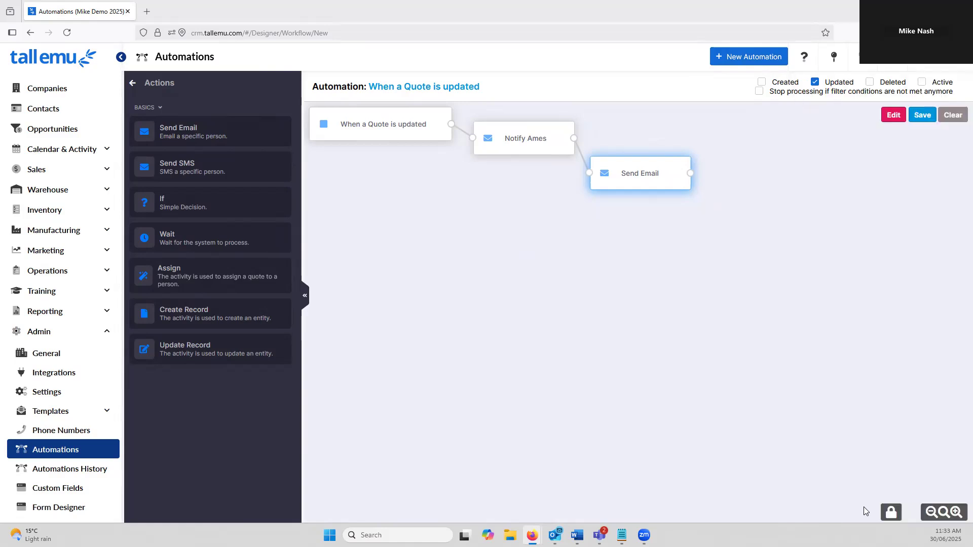
# - Space the second Send Email action slightly farther from the notification email and save the quote automation
pyautogui.moveTo(642, 180); pyautogui.dragTo(669, 181)
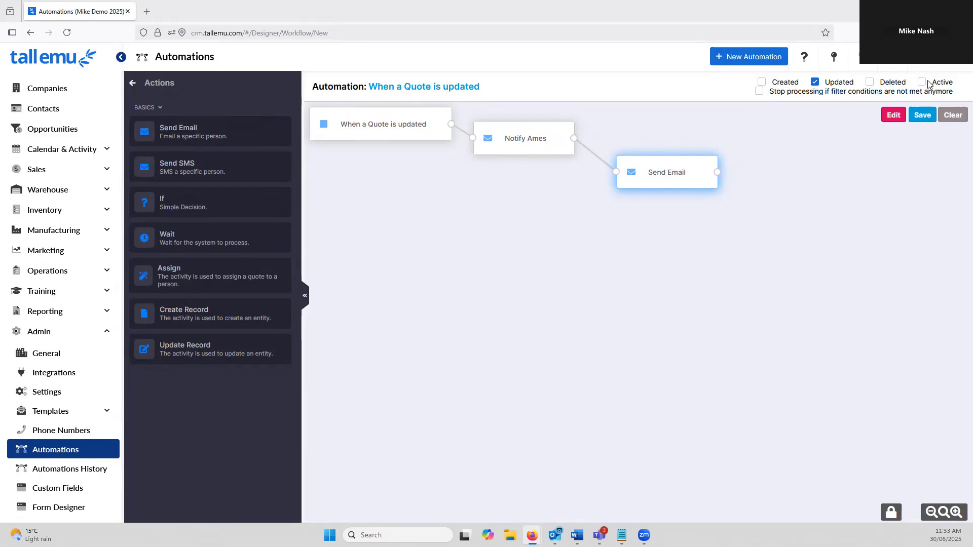
pyautogui.click(930, 115)
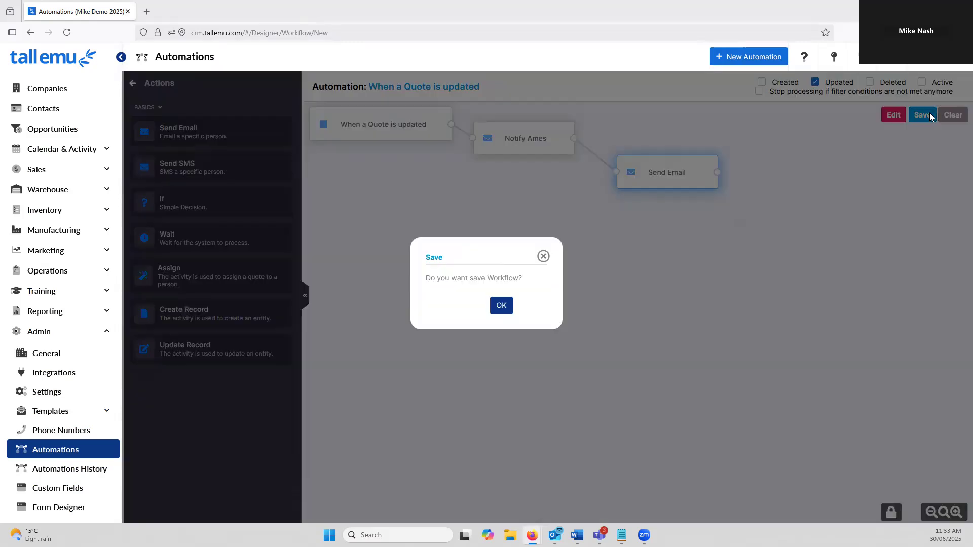
pyautogui.click(501, 305)
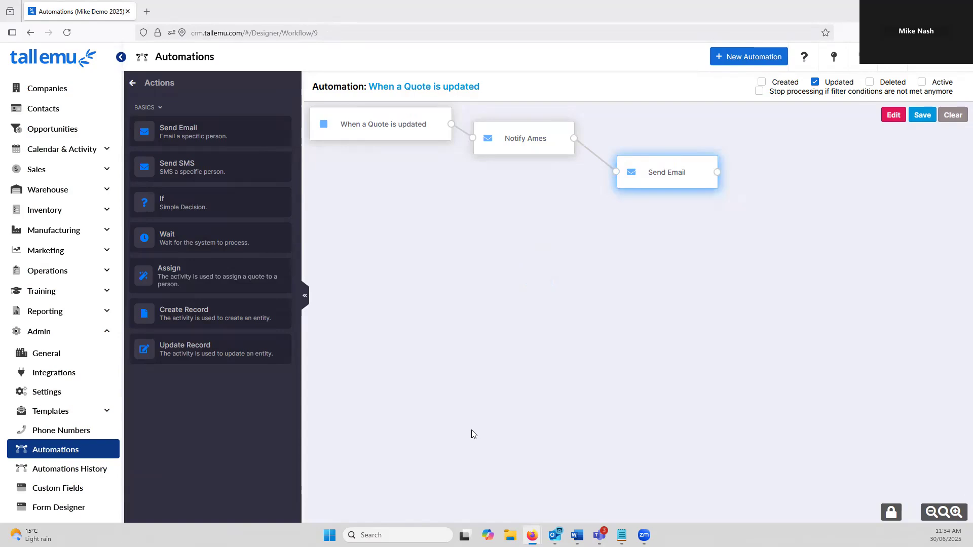
# - Open the Respond smartly on webform submissions automation, check which web form triggers it, and return to its workflow
pyautogui.click(77, 451)
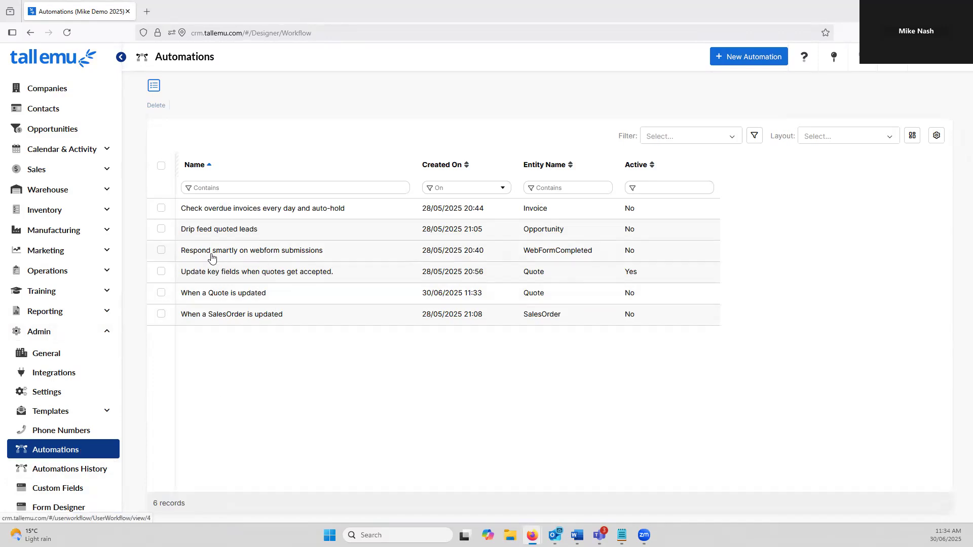
pyautogui.click(314, 251)
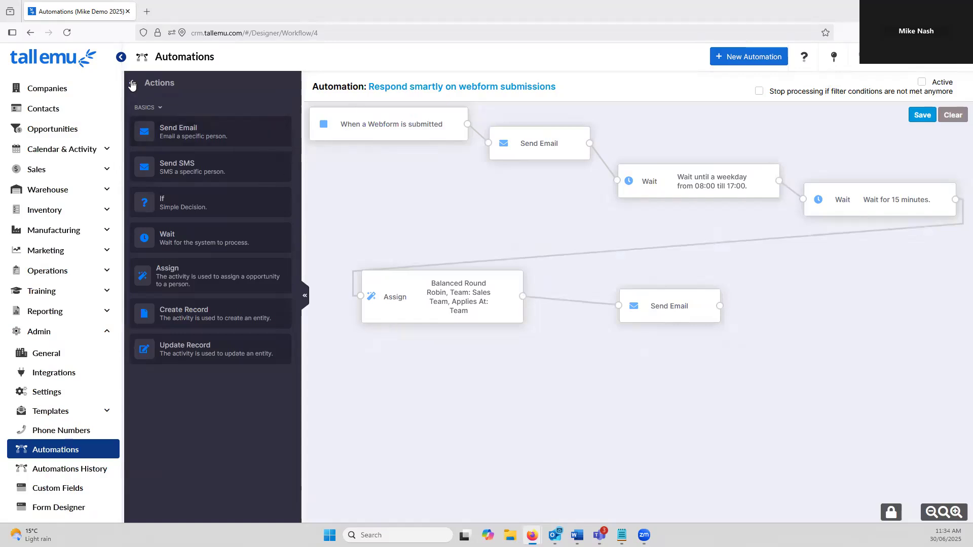
pyautogui.click(132, 84)
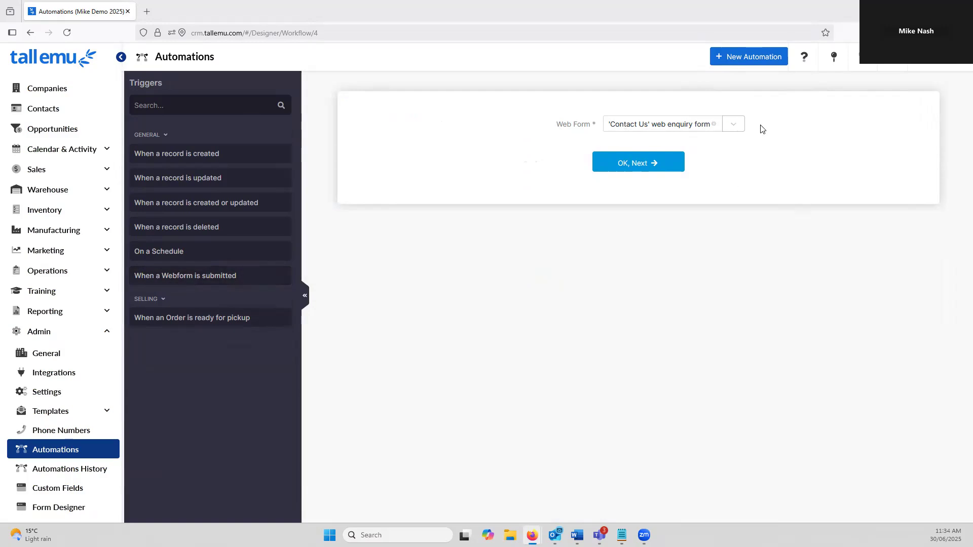
pyautogui.click(674, 163)
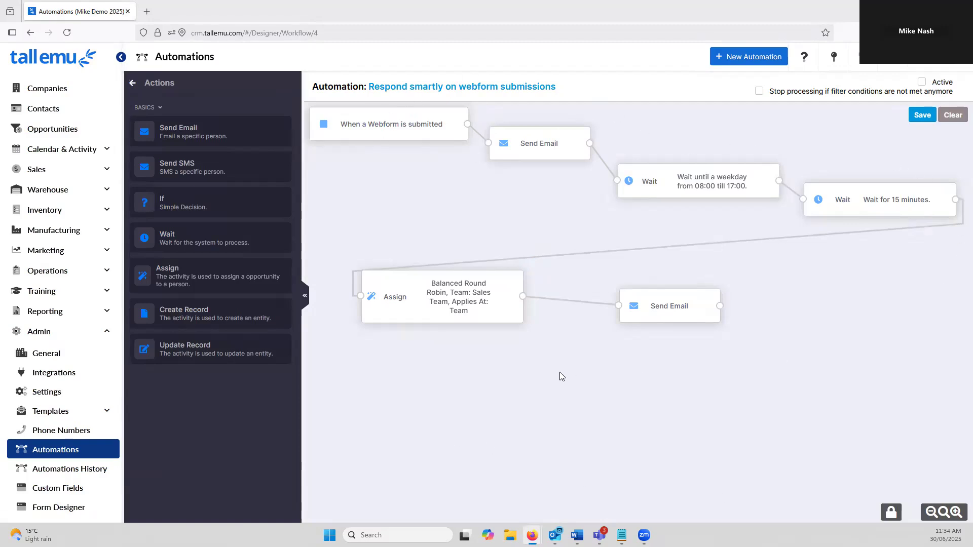
# - Tidy the workflow canvas by moving the email, wait and assign actions higher and aligning the final Send Email beside Assign
pyautogui.moveTo(538, 141); pyautogui.dragTo(542, 134)
pyautogui.moveTo(672, 182); pyautogui.dragTo(665, 162)
pyautogui.moveTo(848, 199); pyautogui.dragTo(839, 178)
pyautogui.moveTo(413, 318); pyautogui.dragTo(400, 286)
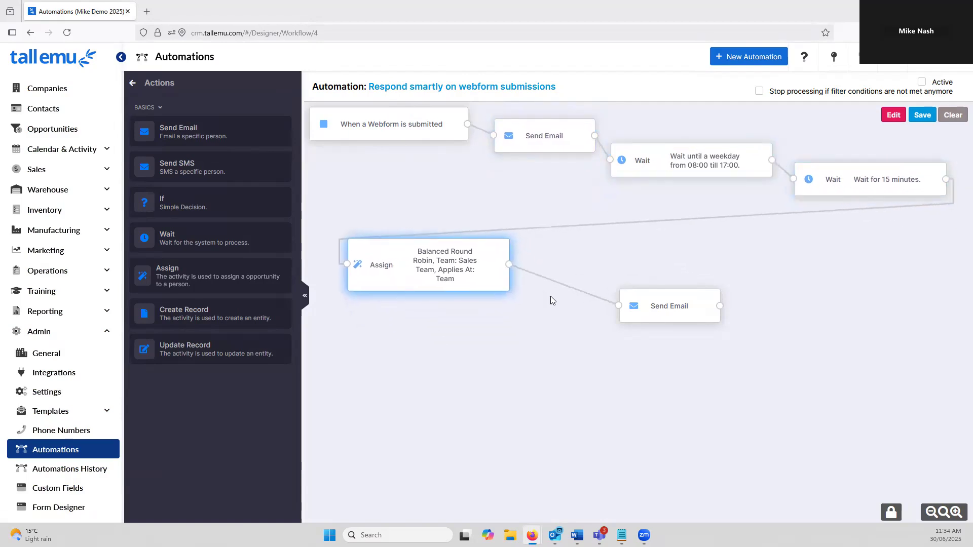
pyautogui.moveTo(654, 313); pyautogui.dragTo(609, 276)
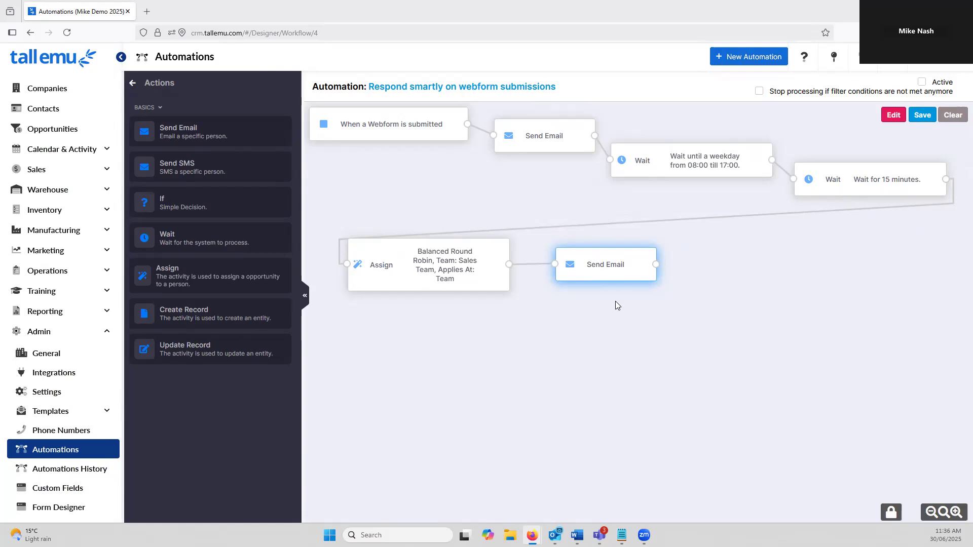
# - Review the recipient, sender and template of the first Send Email action, leaving without saving
pyautogui.click(540, 141)
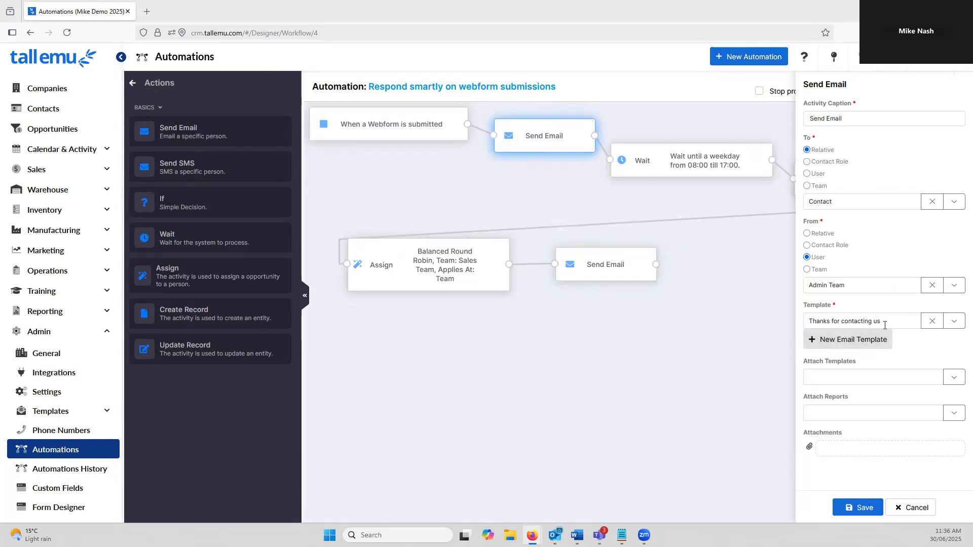
pyautogui.click(923, 510)
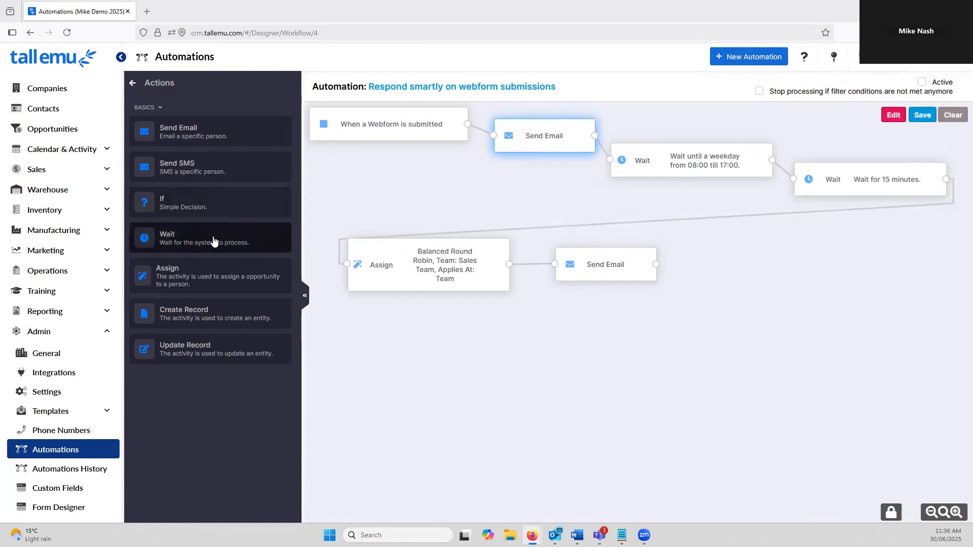
# - Examine the weekday Wait action's Time of Day, weekend and fixed-time options, plus the second Wait action's settings, cancelling out of both
pyautogui.click(690, 169)
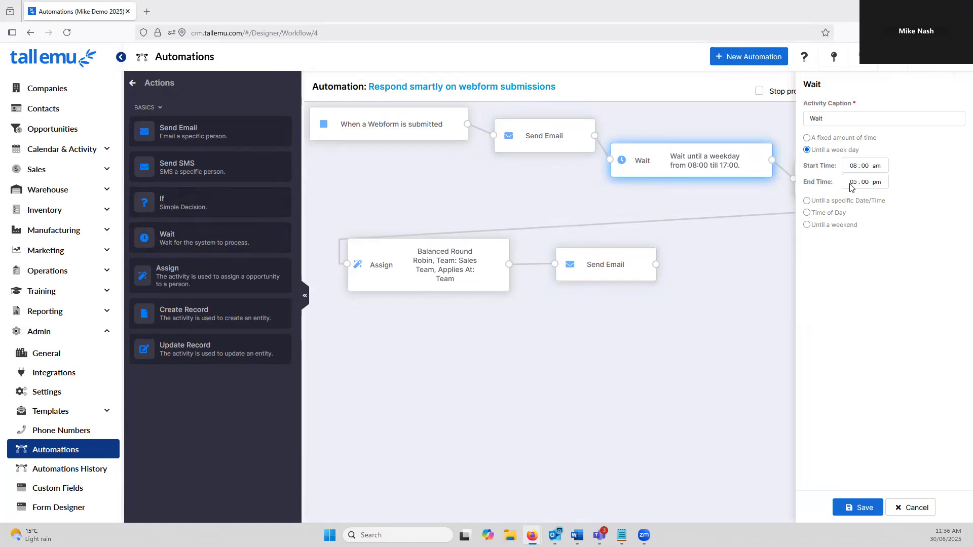
pyautogui.click(828, 214)
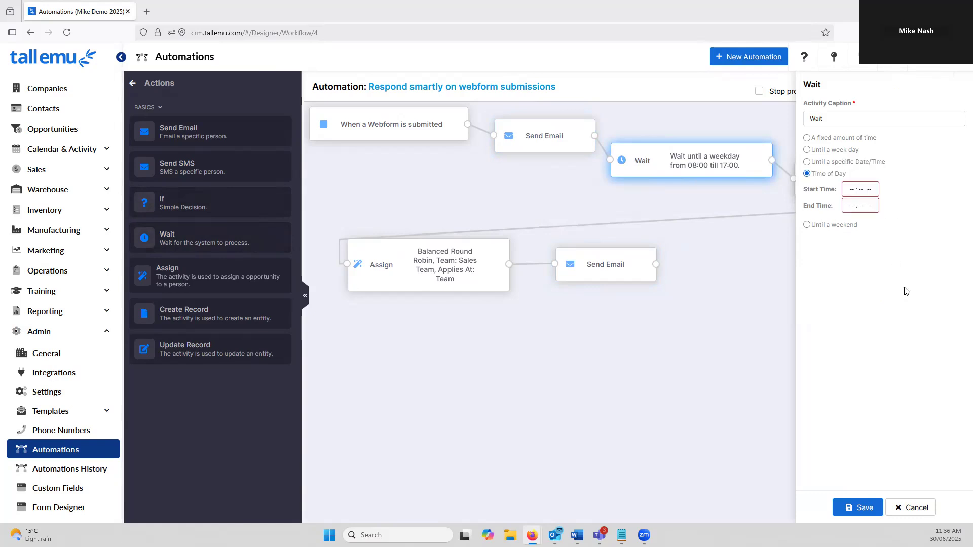
pyautogui.click(841, 224)
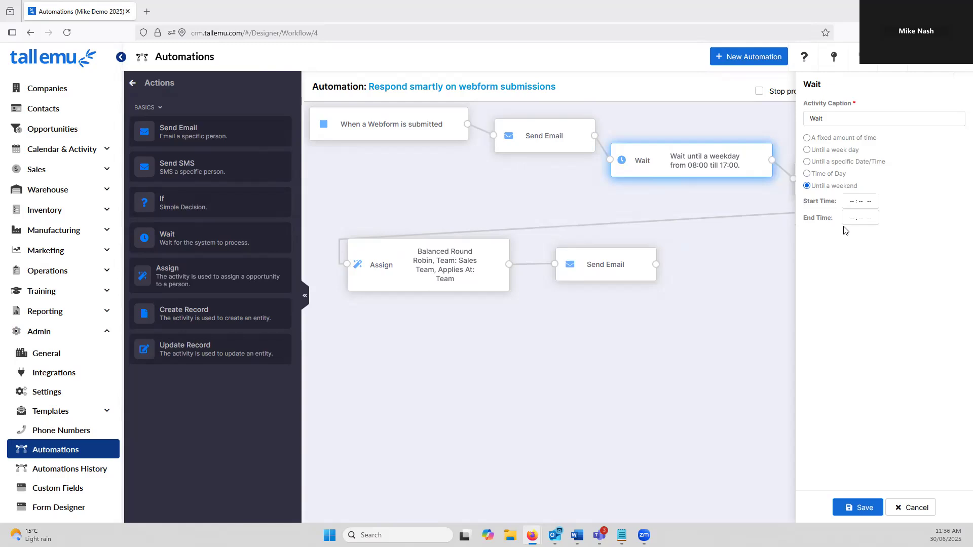
pyautogui.click(806, 150)
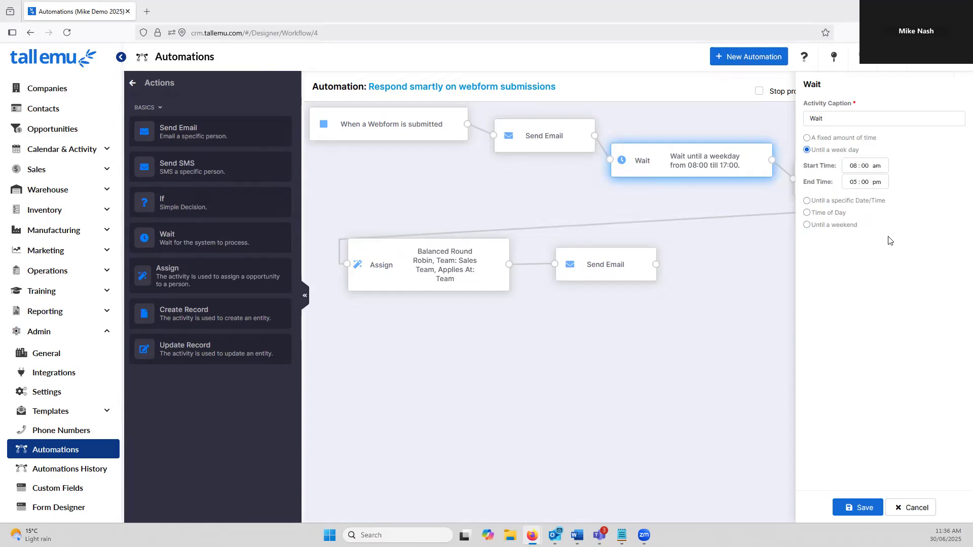
pyautogui.click(807, 138)
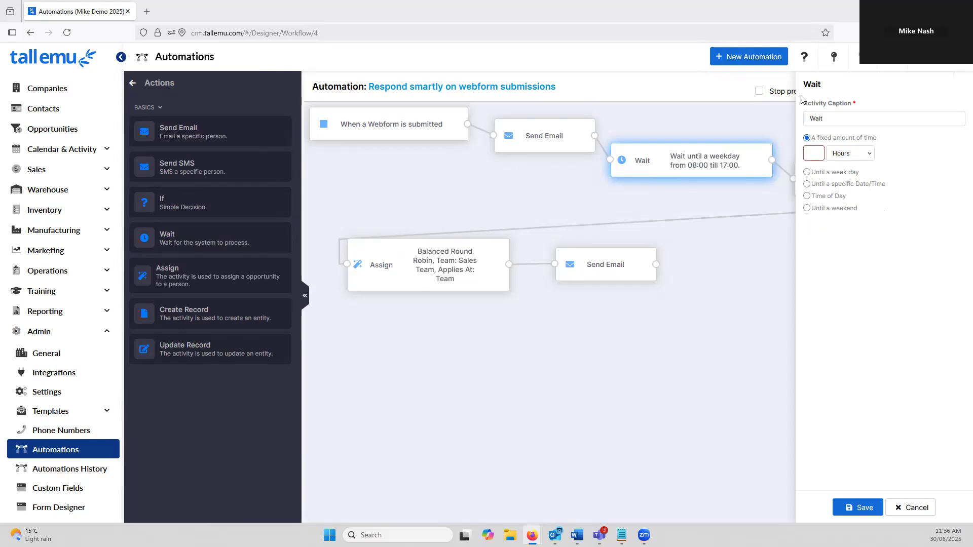
pyautogui.click(807, 173)
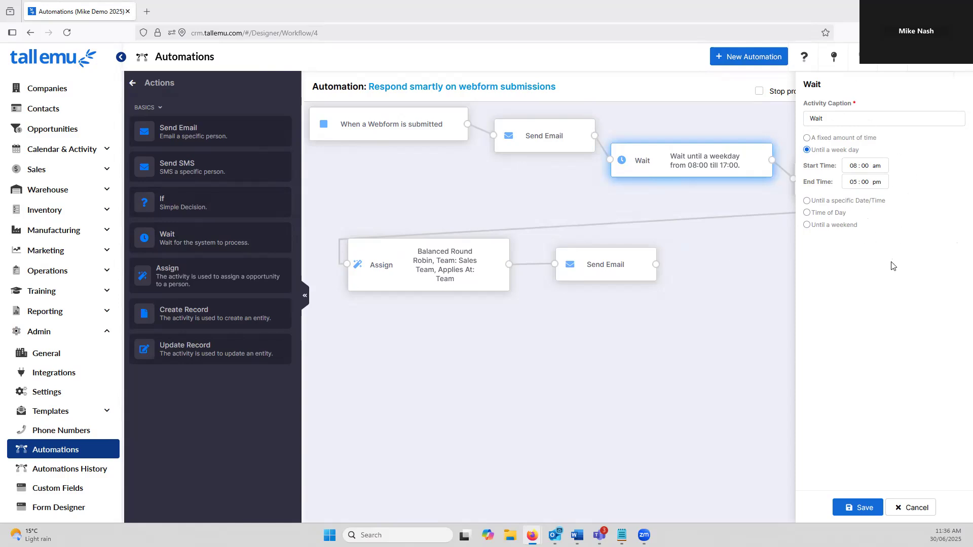
pyautogui.click(914, 507)
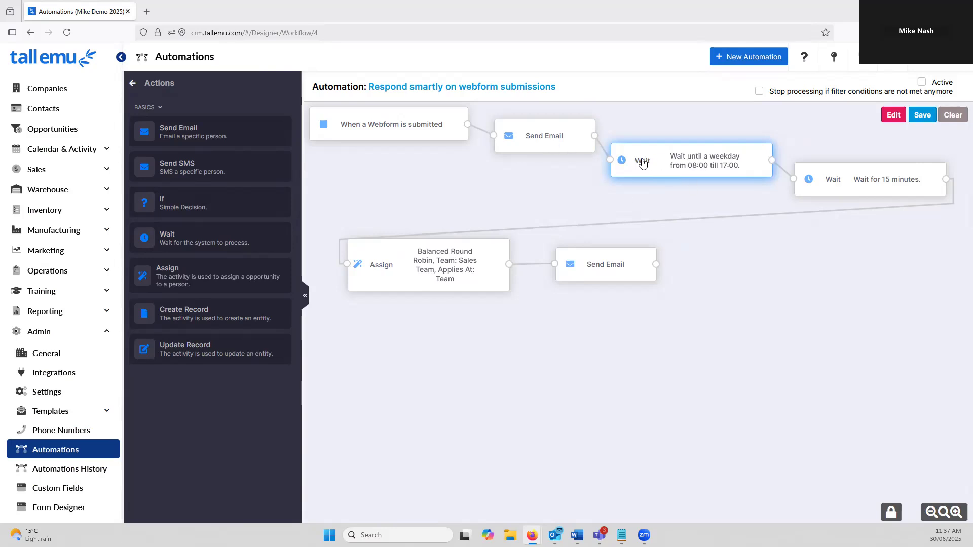
pyautogui.doubleClick(866, 187)
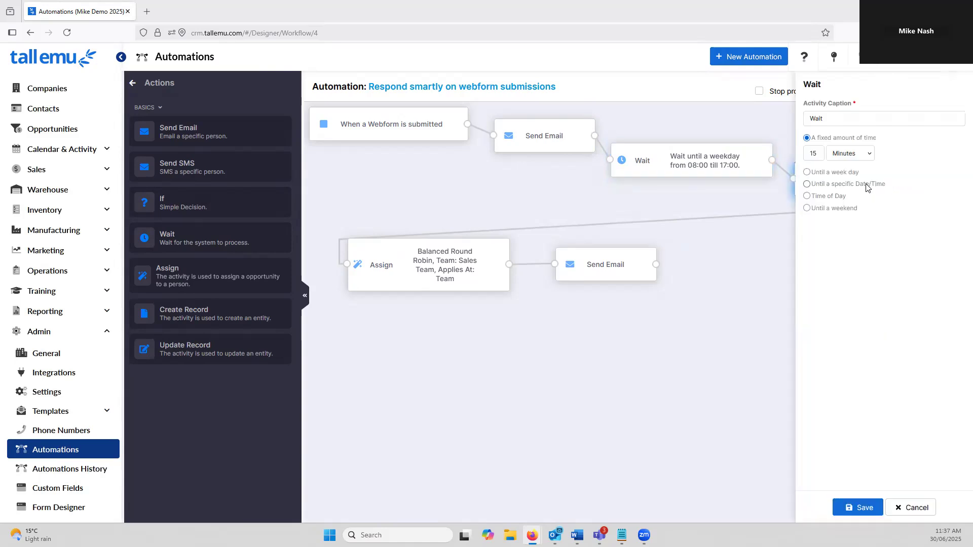
pyautogui.click(917, 508)
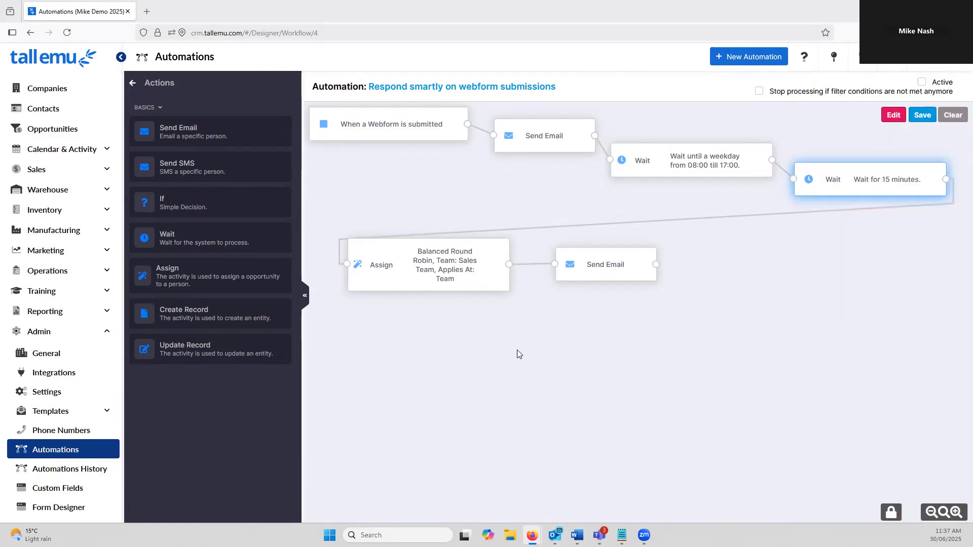
# - Examine the Assign action's Simple, Balanced Round Robin and Round Robin allocation methods, including the user and team choices
pyautogui.click(432, 267)
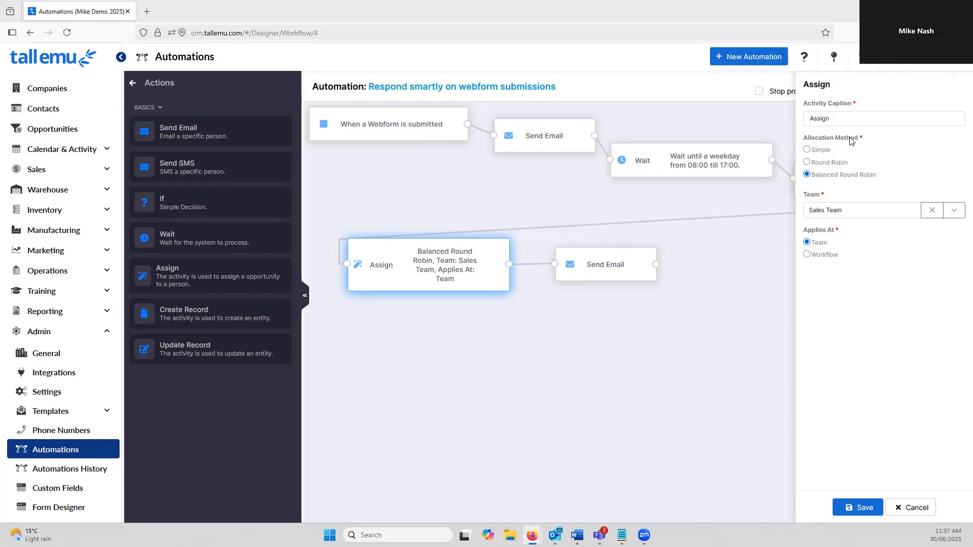
pyautogui.click(816, 152)
pyautogui.click(954, 210)
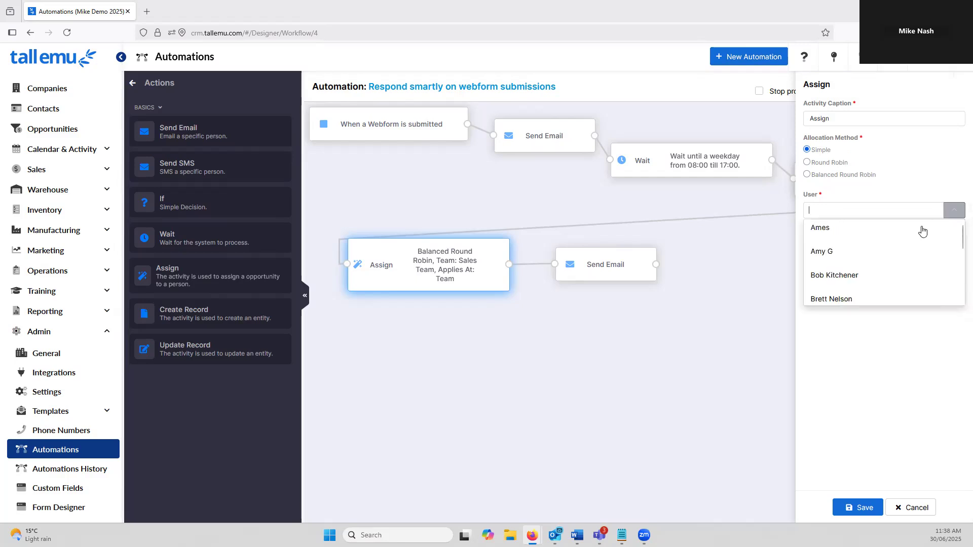
pyautogui.click(930, 176)
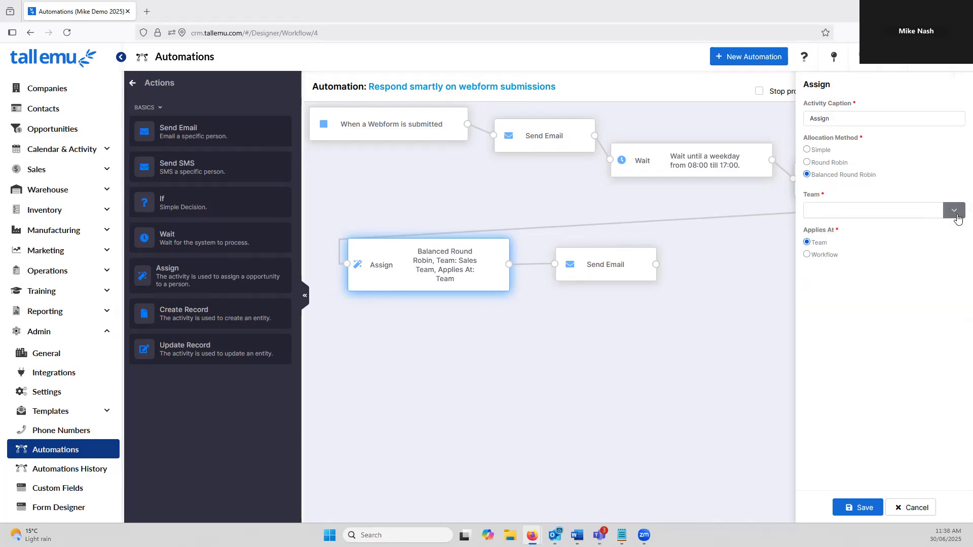
pyautogui.click(956, 216)
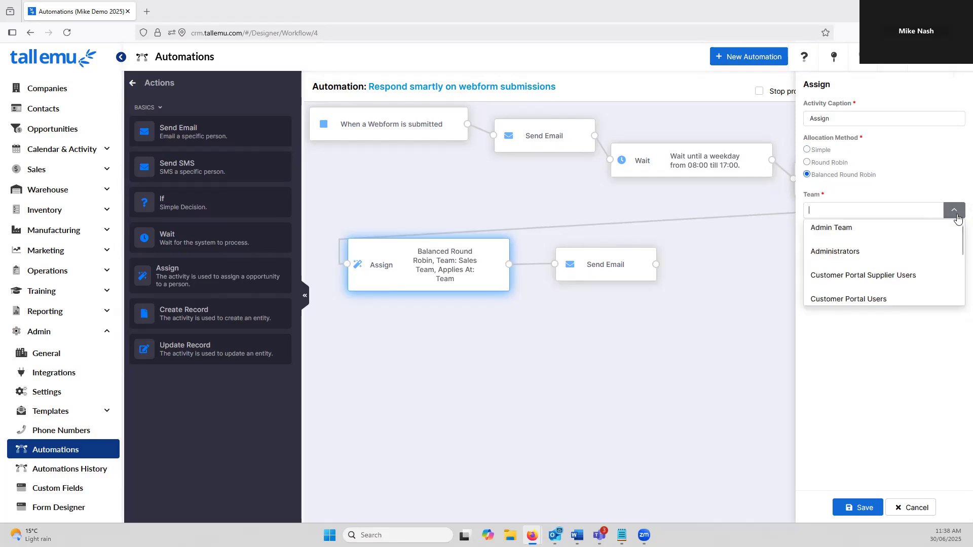
pyautogui.click(829, 156)
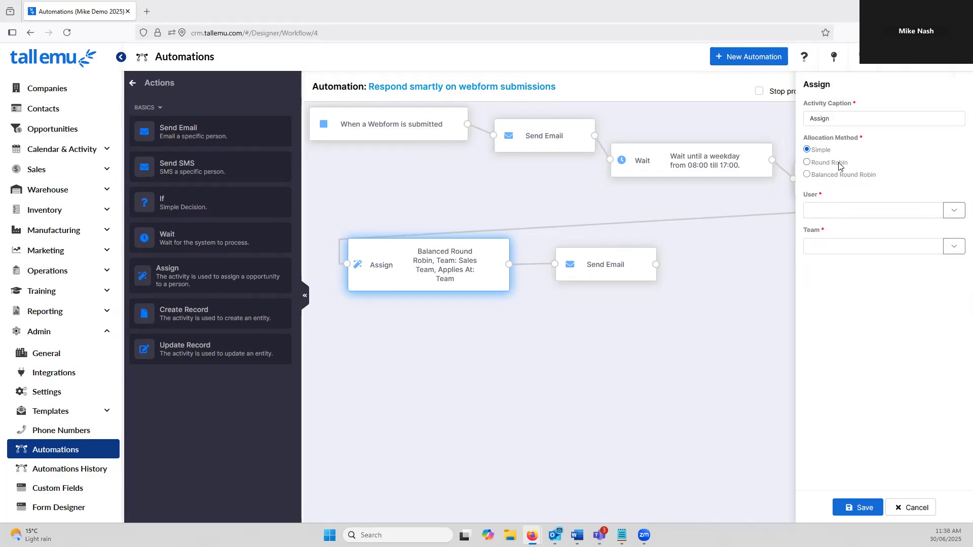
pyautogui.click(841, 167)
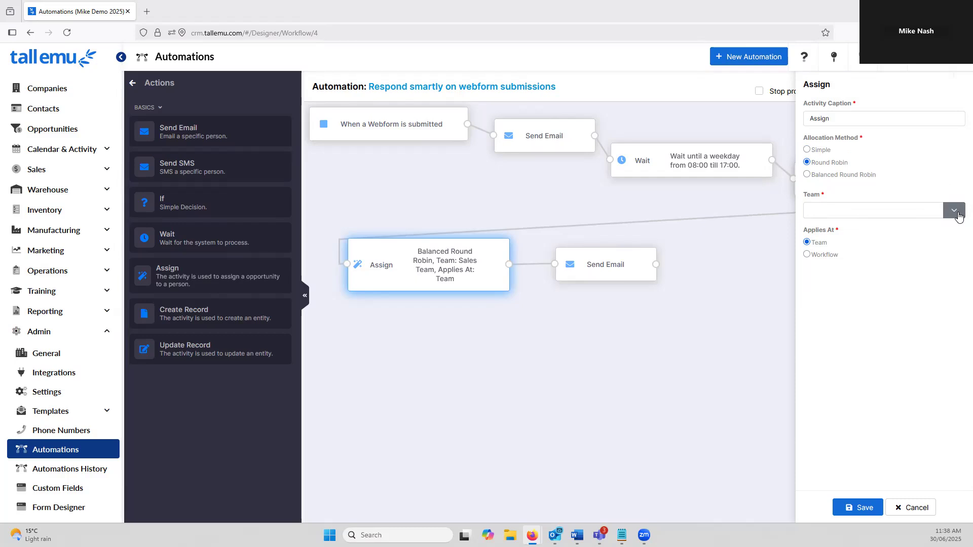
# - Try Balanced Round Robin allocation for the Sales Team and the Workflow option under Applies At, leaving the Assign action without saving
pyautogui.click(871, 176)
pyautogui.click(961, 221)
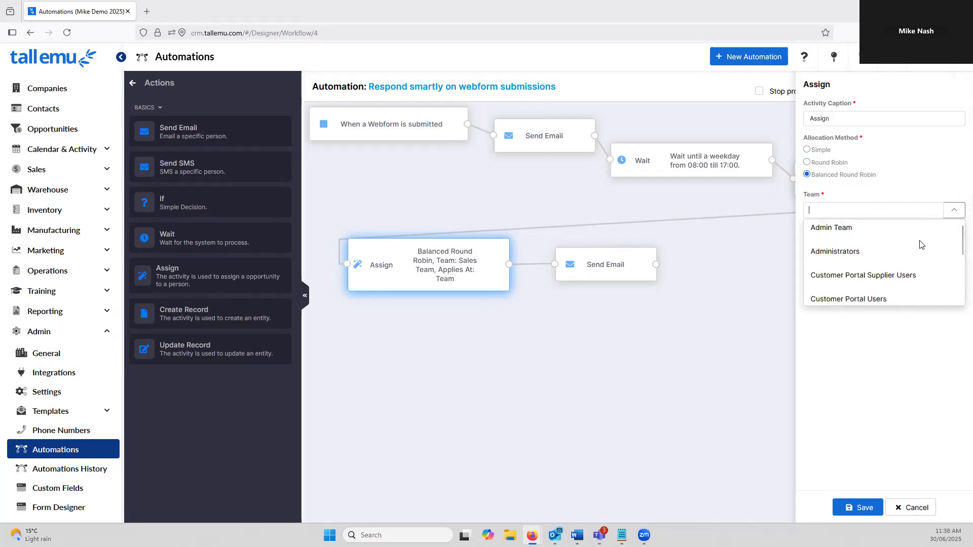
pyautogui.scroll(-1, 920, 244)
pyautogui.scroll(-2, 892, 256)
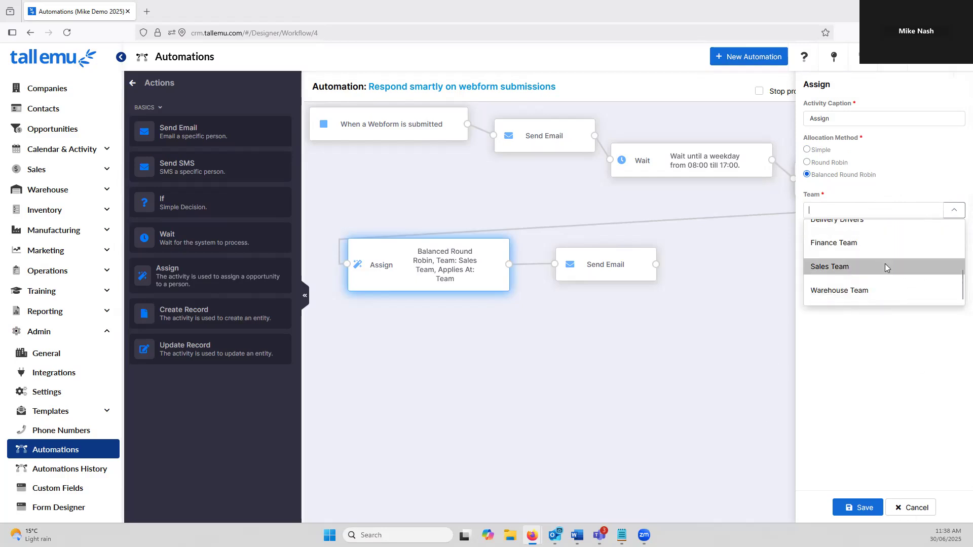
pyautogui.click(886, 265)
pyautogui.click(871, 326)
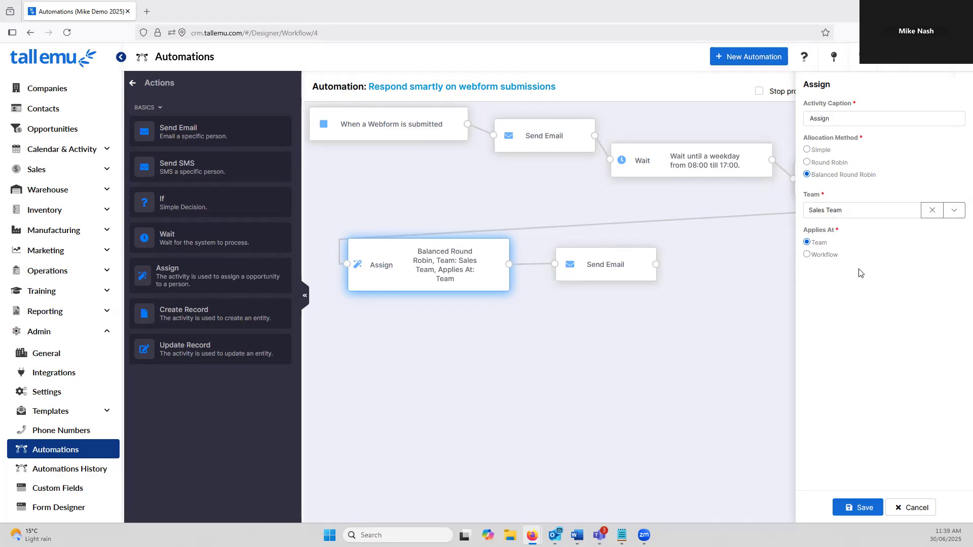
pyautogui.click(832, 257)
pyautogui.click(918, 509)
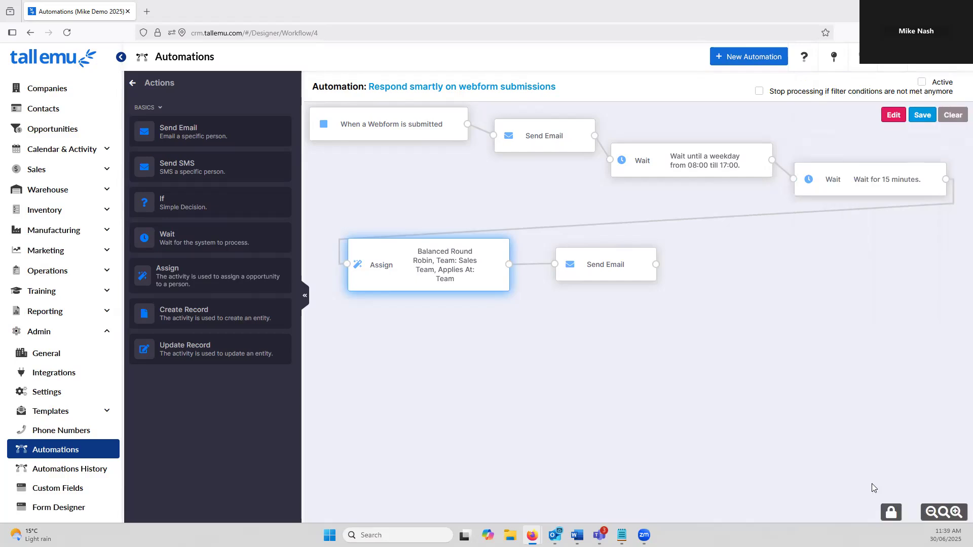
# - Review the recipient, sender and template of the final Send Email action, leaving without saving
pyautogui.click(602, 273)
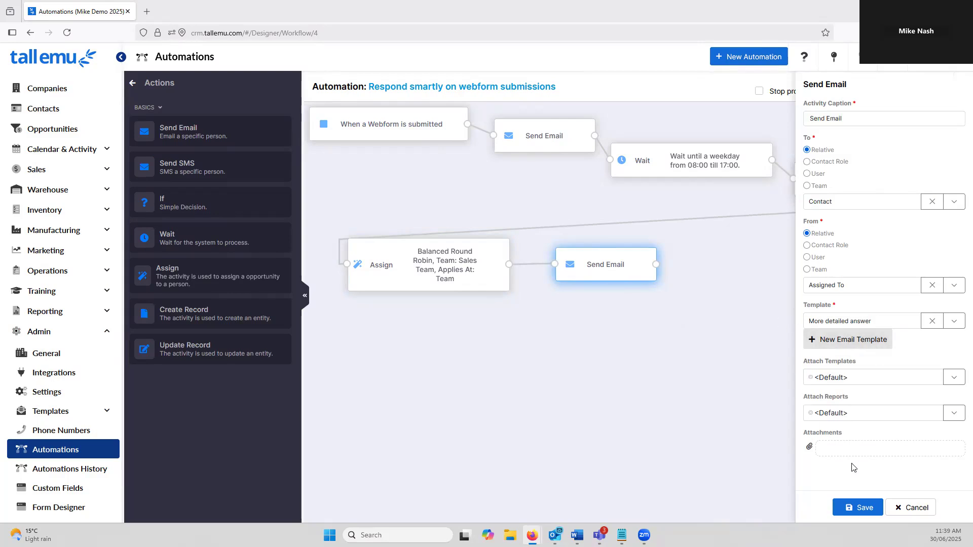
pyautogui.click(921, 510)
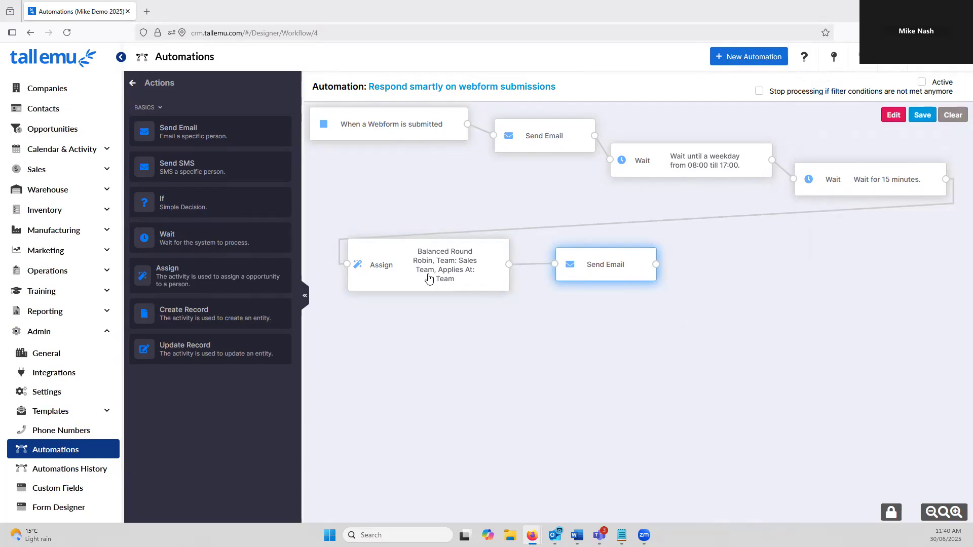
pyautogui.click(612, 266)
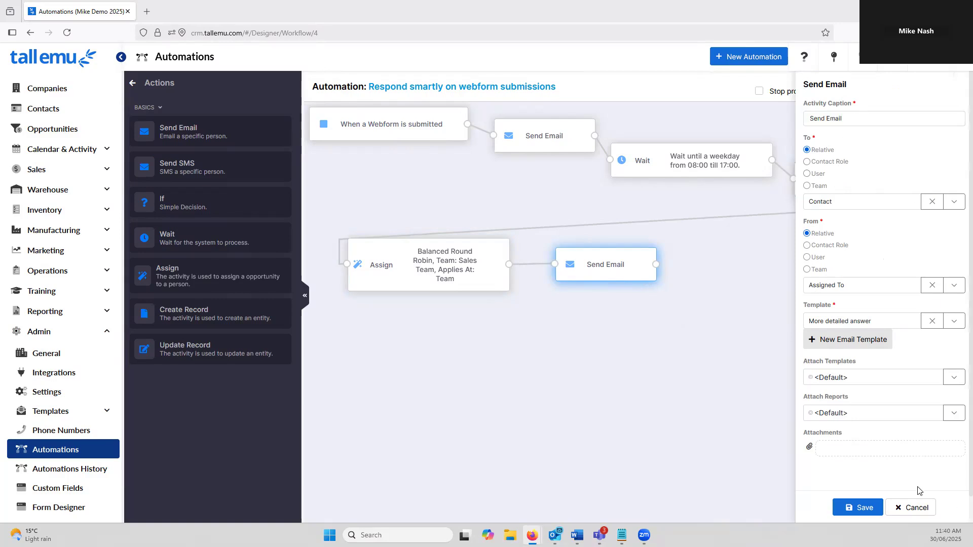
pyautogui.click(914, 509)
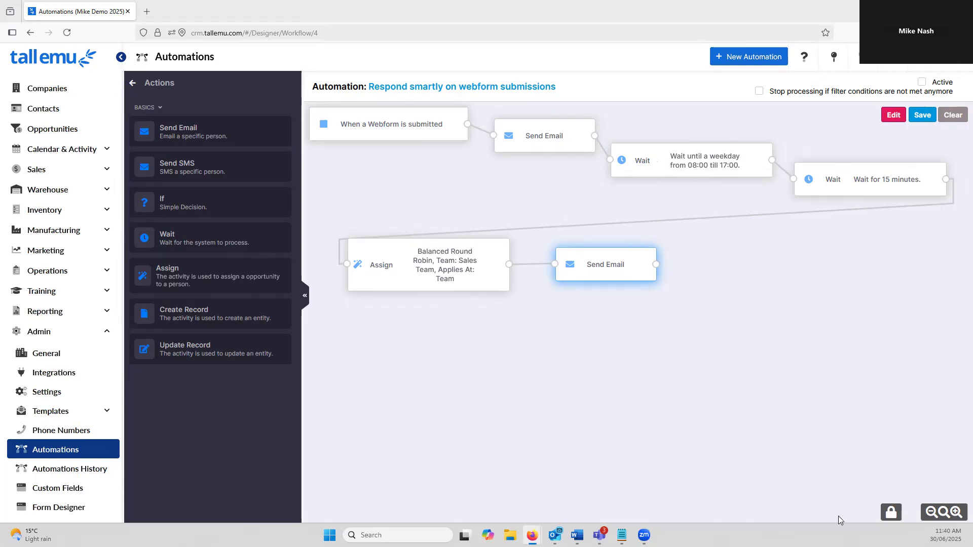
# - Open the Update key fields when quotes get accepted automation, check its trigger settings and criteria, and return to its workflow
pyautogui.click(55, 453)
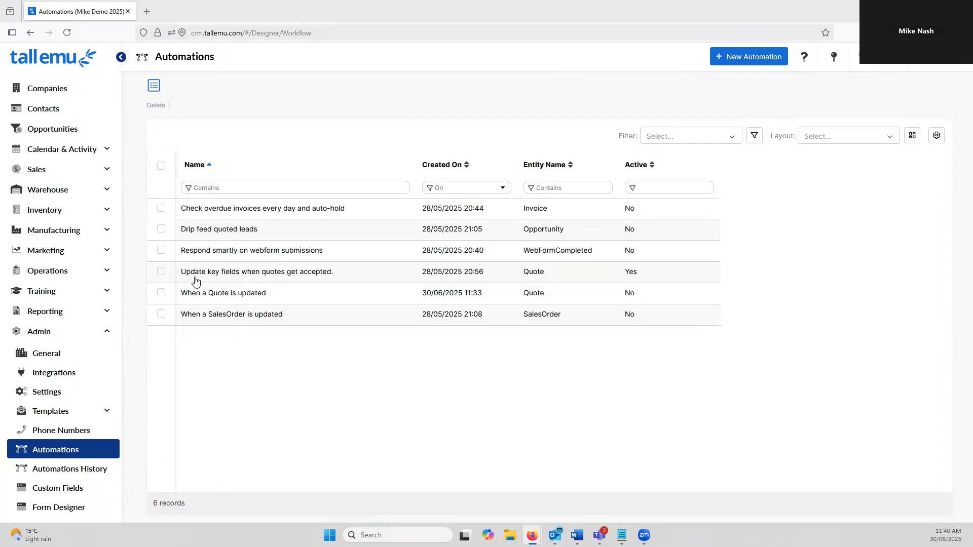
pyautogui.click(297, 278)
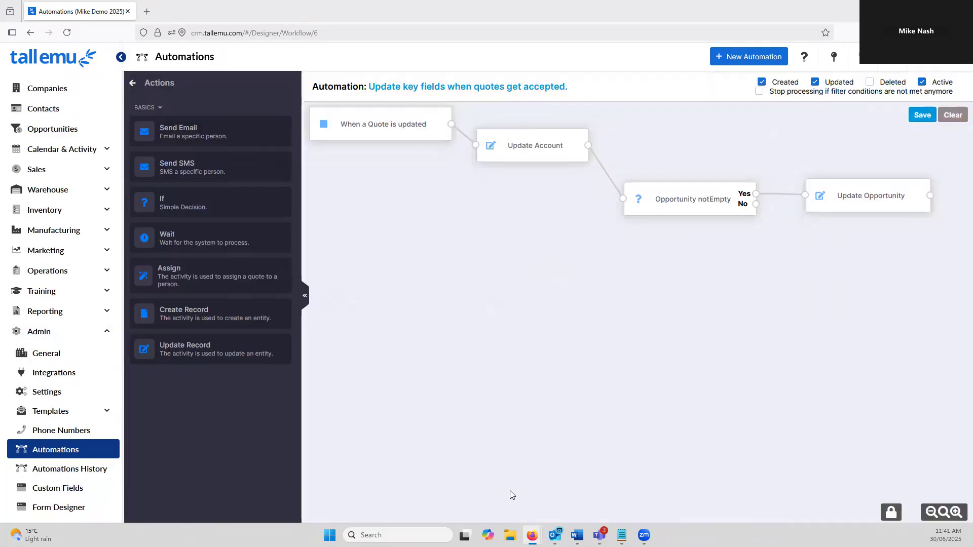
pyautogui.click(133, 83)
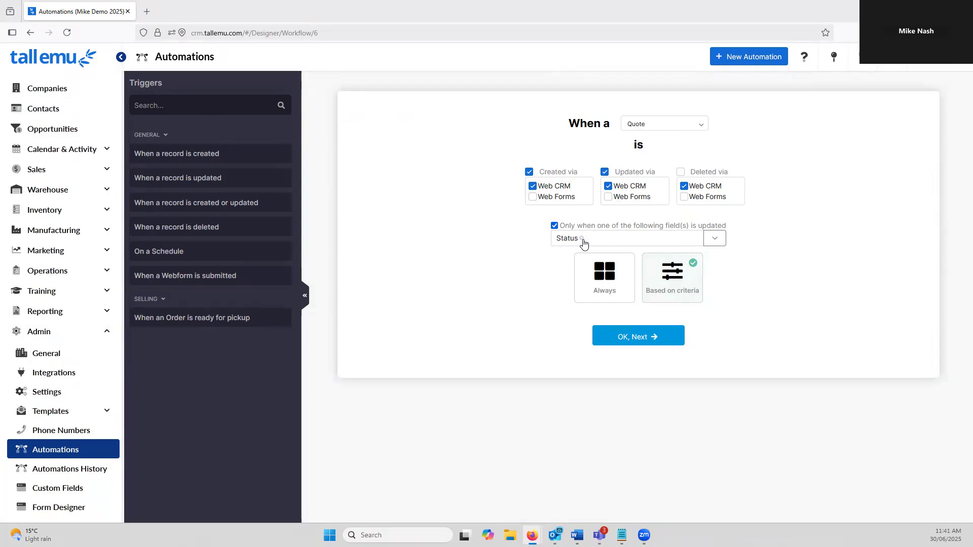
pyautogui.click(669, 283)
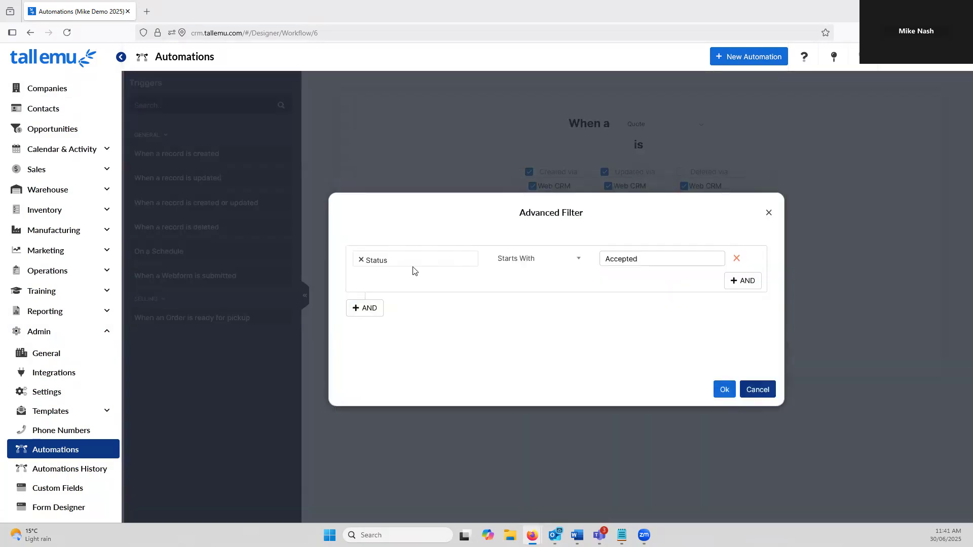
pyautogui.click(774, 394)
pyautogui.click(639, 337)
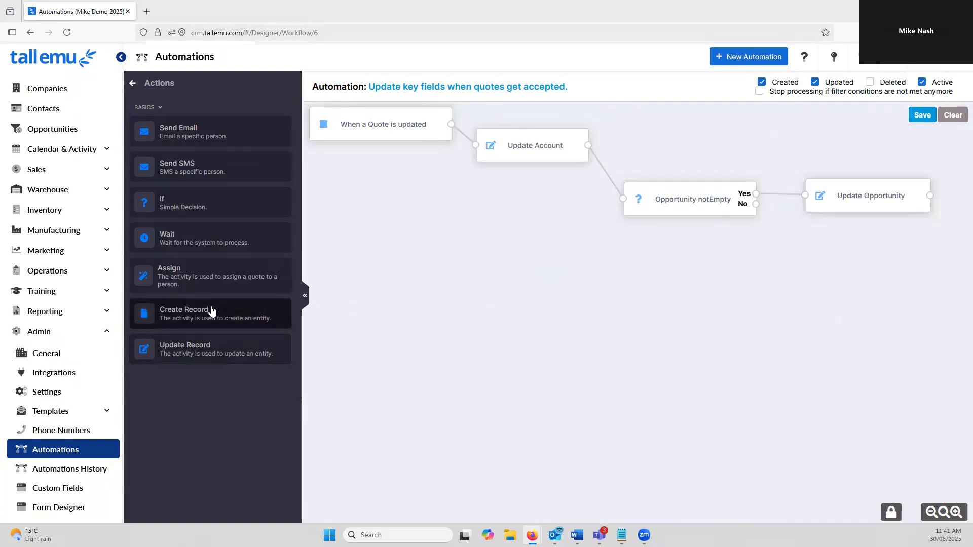
# - Examine the Update Account action's identifier, Life Cycle Stage setting and available properties to add, leaving without saving
pyautogui.click(533, 153)
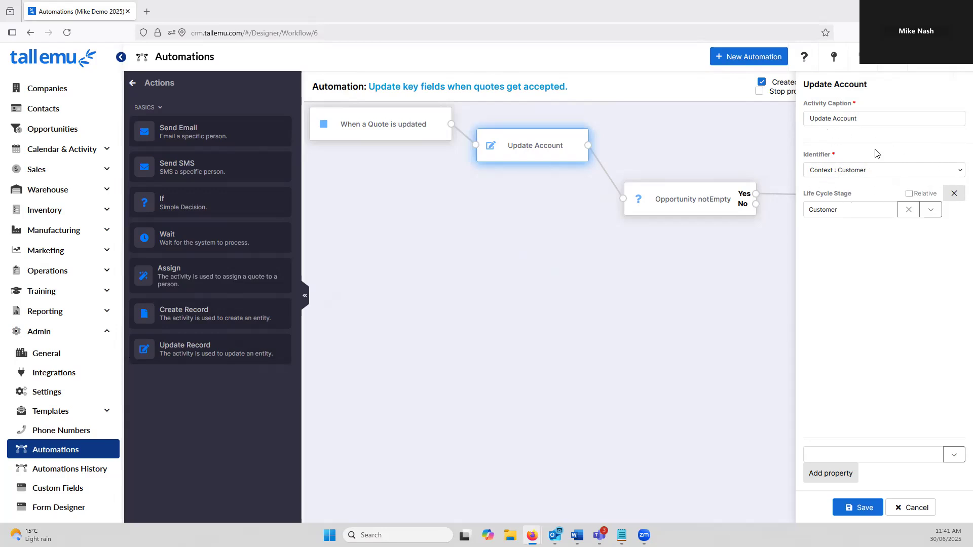
pyautogui.click(867, 171)
pyautogui.click(877, 174)
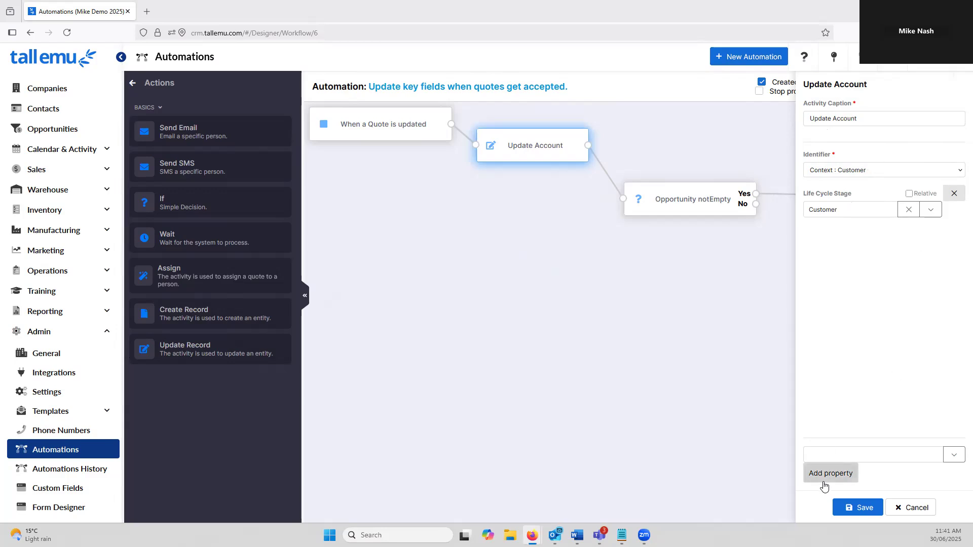
pyautogui.click(955, 458)
pyautogui.scroll(-2, 895, 403)
pyautogui.scroll(1, 894, 413)
pyautogui.scroll(-1, 895, 418)
pyautogui.click(945, 481)
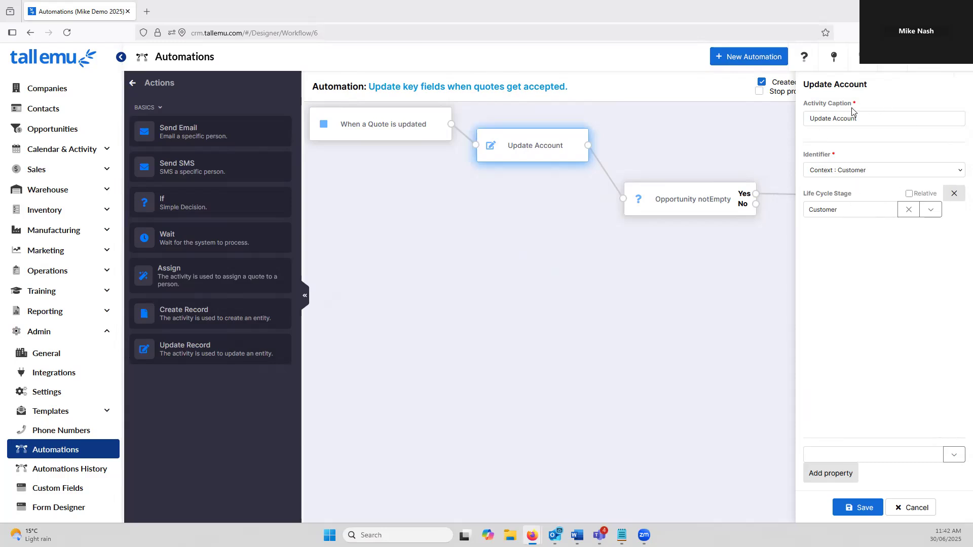
pyautogui.click(912, 508)
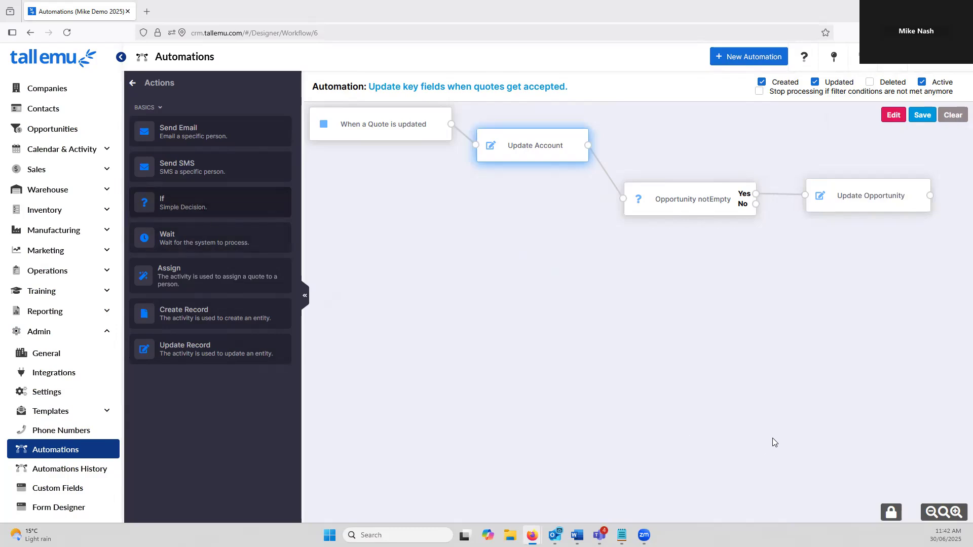
# - Review the Opportunity condition's filter and the Update Opportunity action's Stage and Status settings, cancelling out of both
pyautogui.click(679, 205)
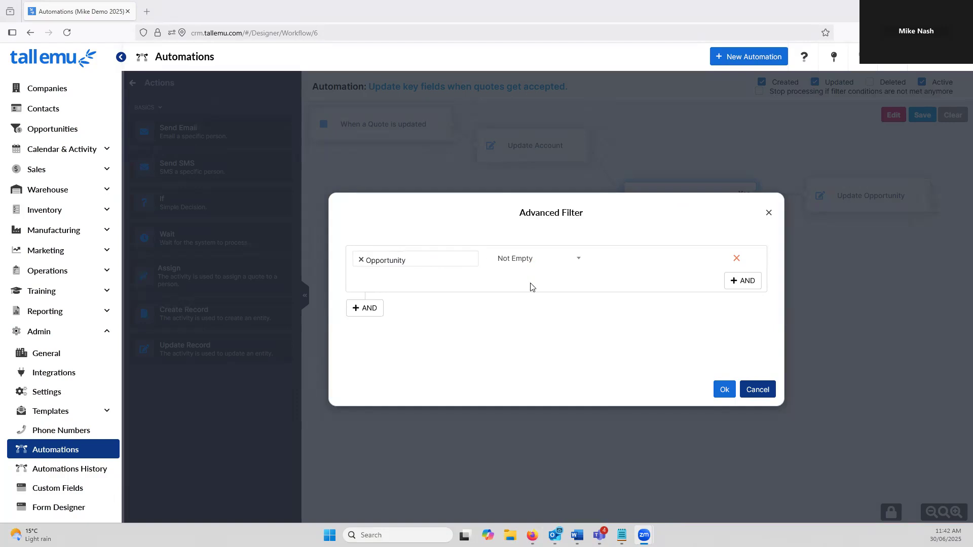
pyautogui.click(760, 389)
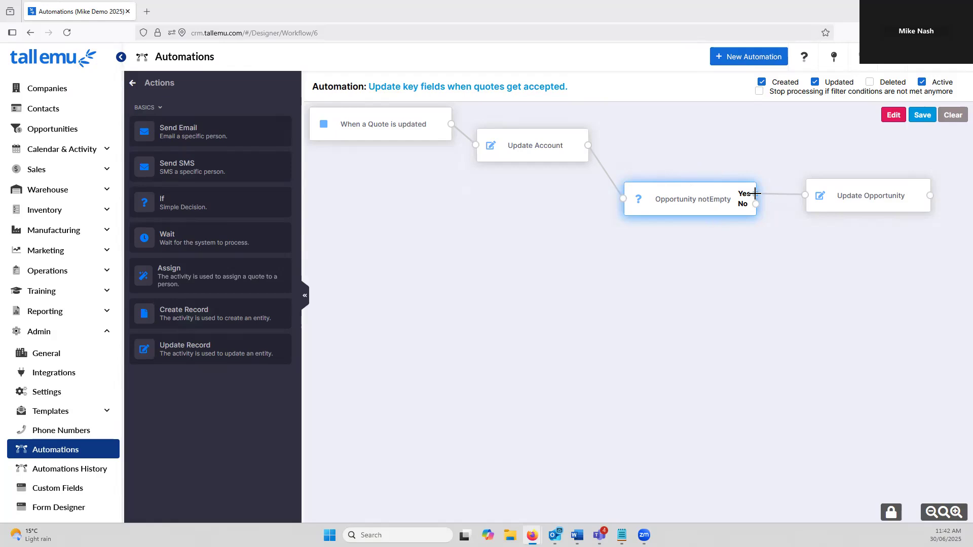
pyautogui.click(869, 203)
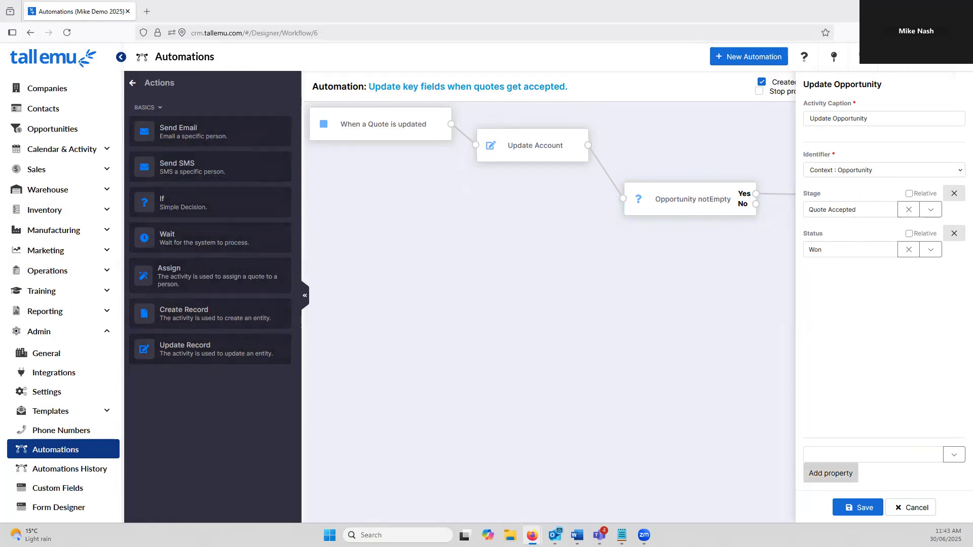
pyautogui.click(918, 514)
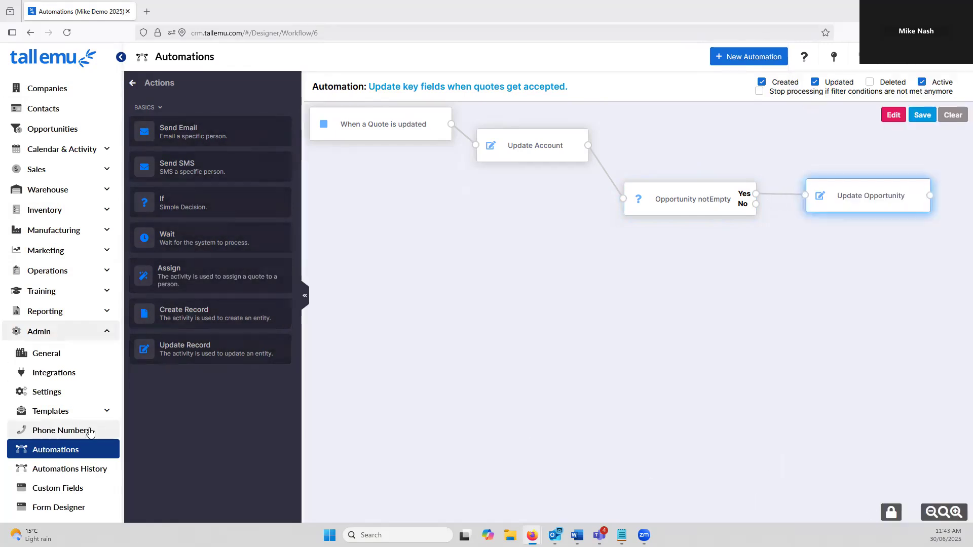
# - Open the Check overdue invoices every day and auto-hold automation, review its schedule and invoice criteria, and return to its workflow
pyautogui.click(71, 453)
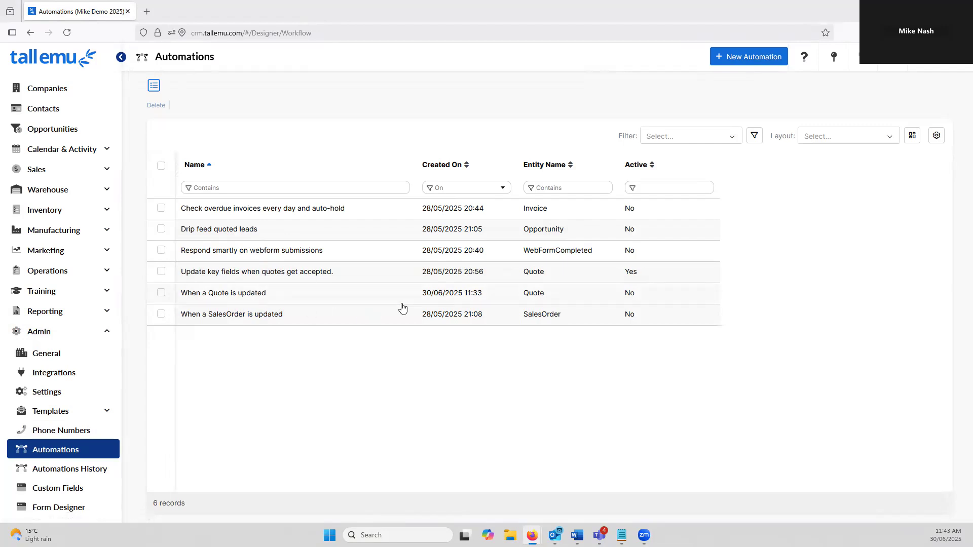
pyautogui.click(264, 215)
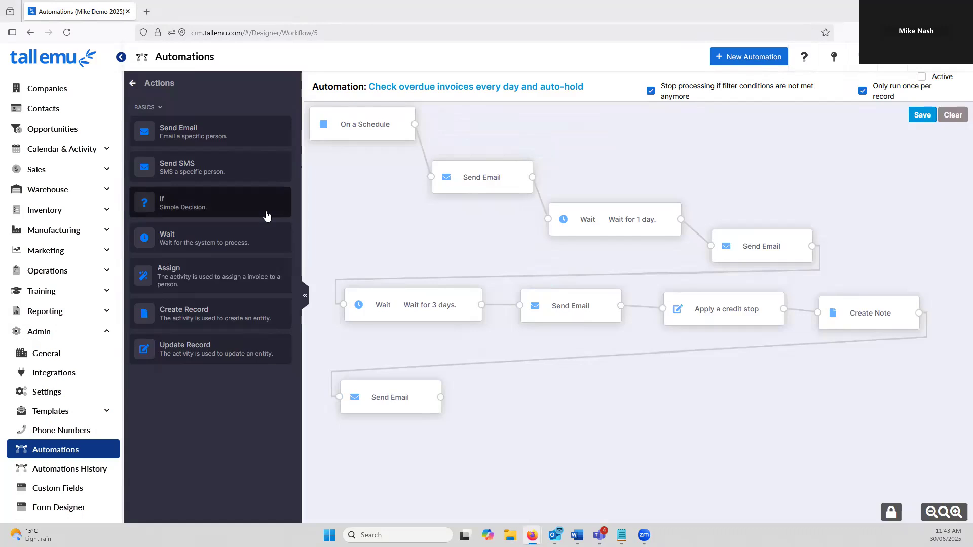
pyautogui.click(133, 86)
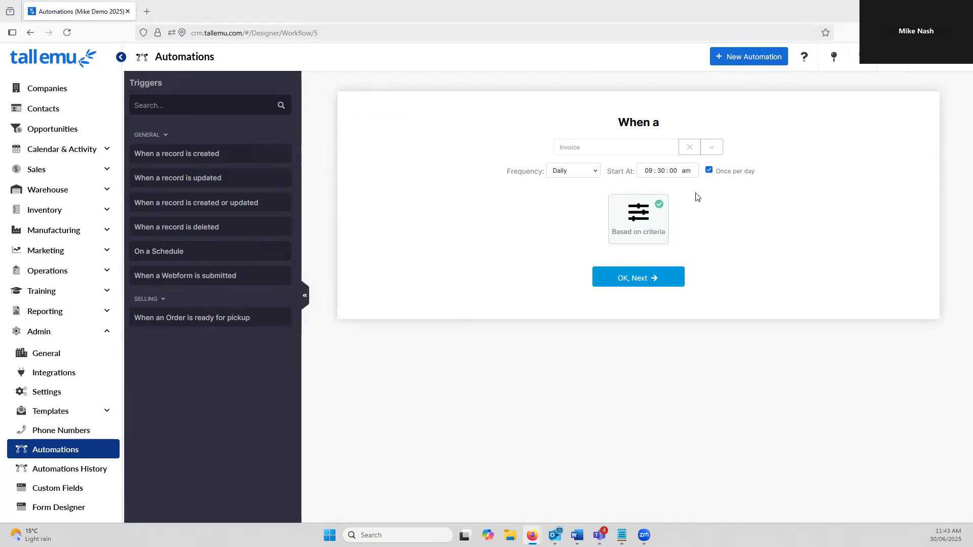
pyautogui.click(645, 230)
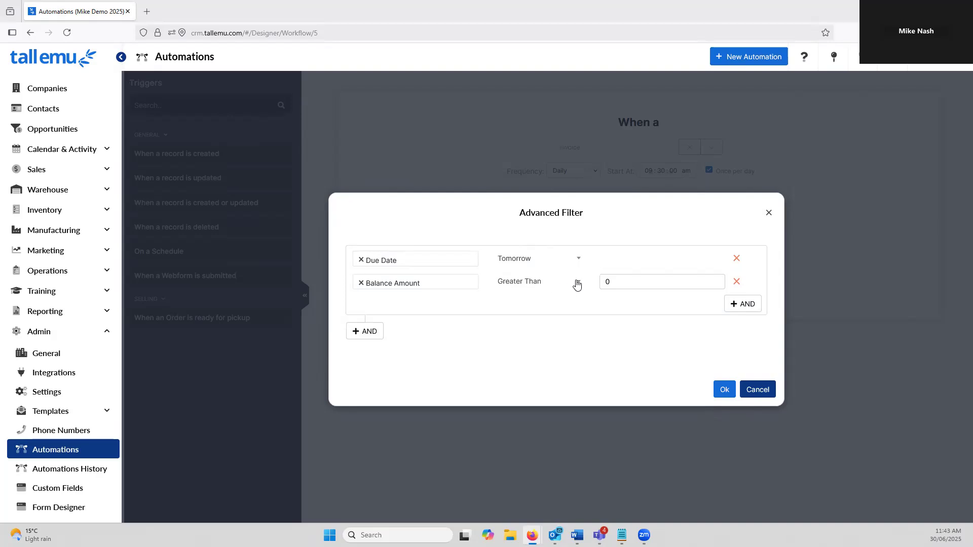
pyautogui.click(761, 390)
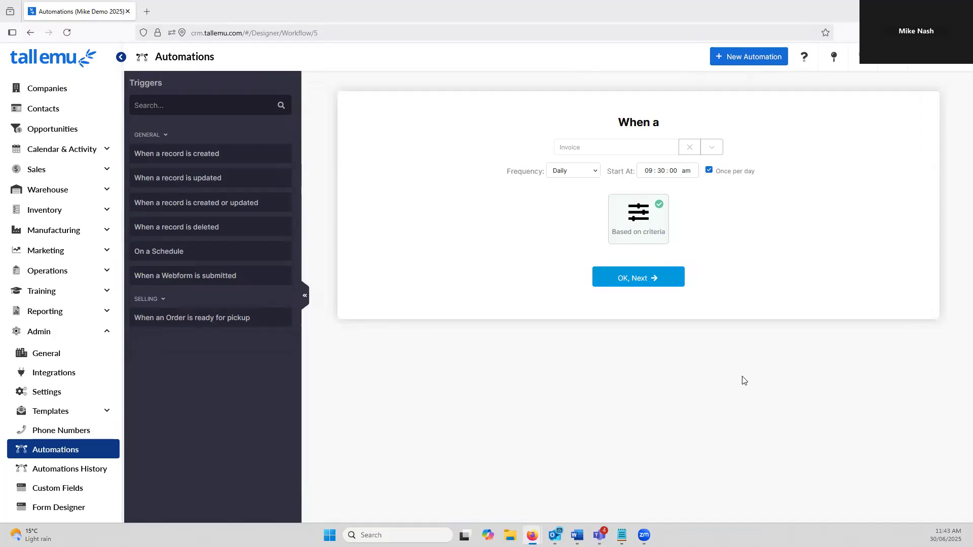
pyautogui.click(648, 279)
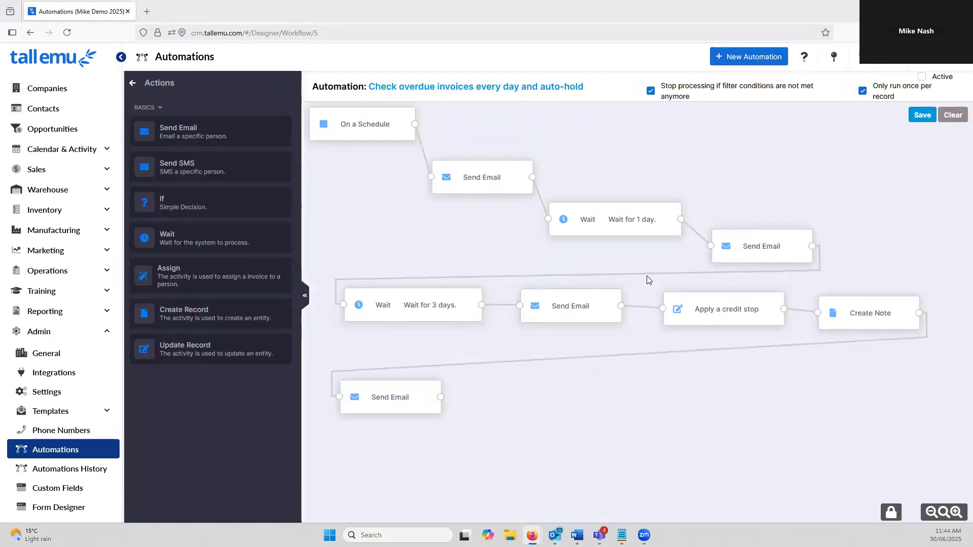
# - Try the relative Send To recipient in the first Send Email action, leaving without saving
pyautogui.click(483, 182)
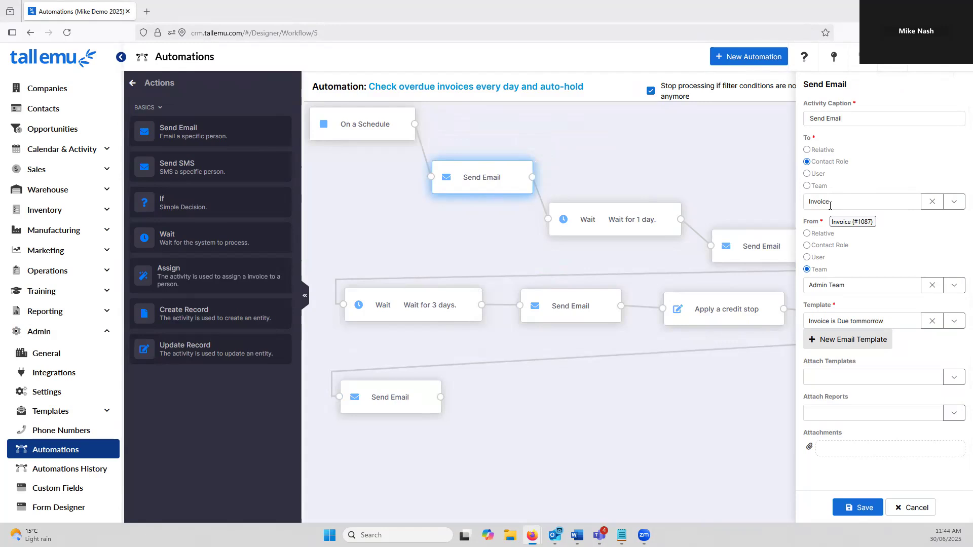
pyautogui.click(833, 152)
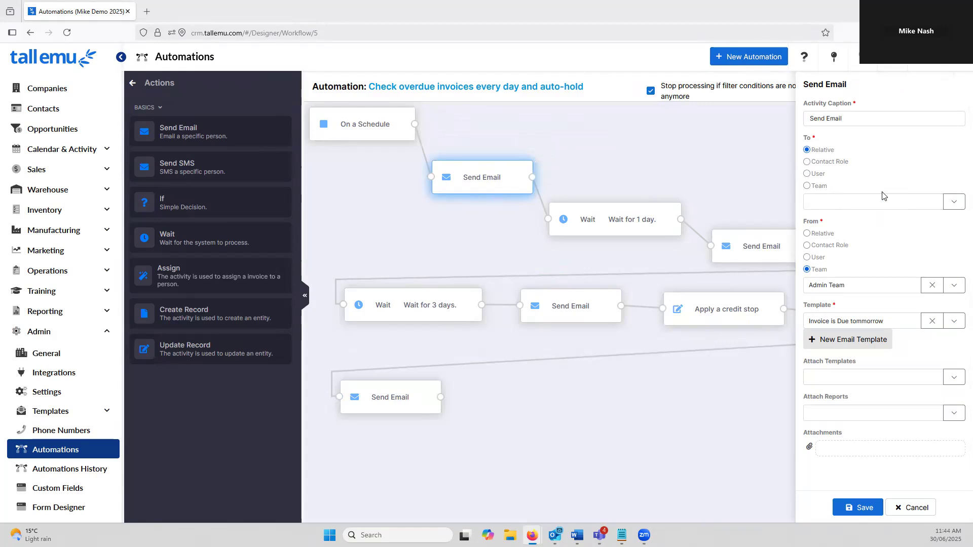
pyautogui.click(952, 203)
pyautogui.write('se')
pyautogui.click(846, 222)
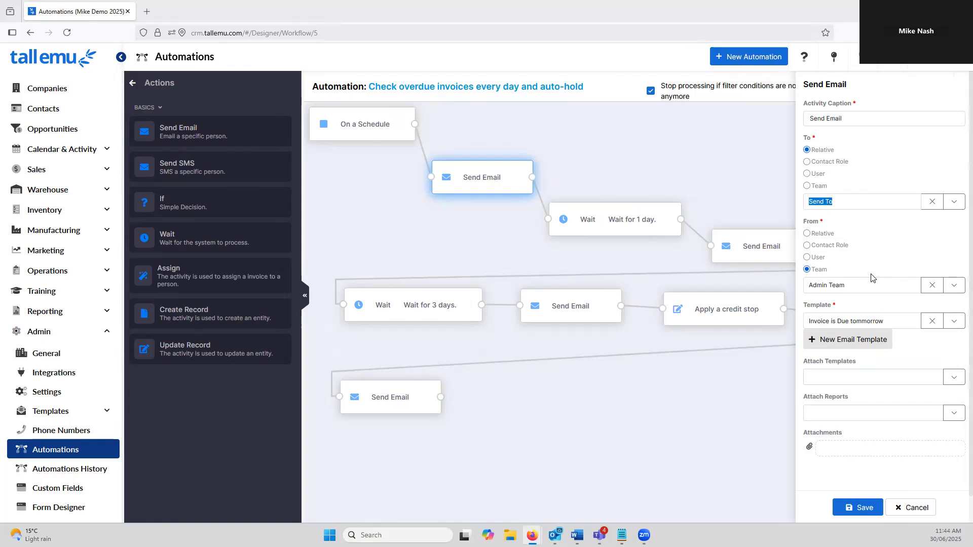
pyautogui.click(918, 509)
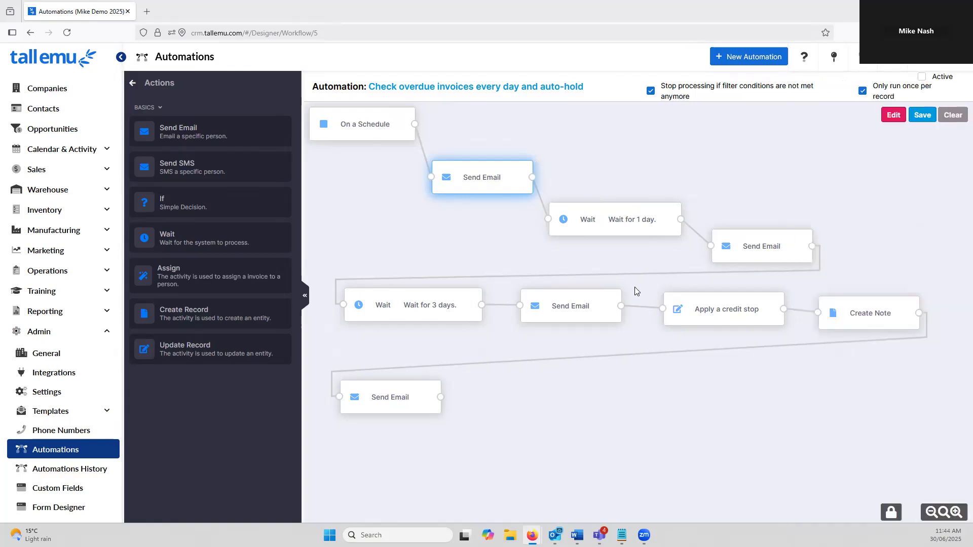
# - Review the 1-day Wait action's duration options and available time units, cancelling out without changes
pyautogui.click(617, 223)
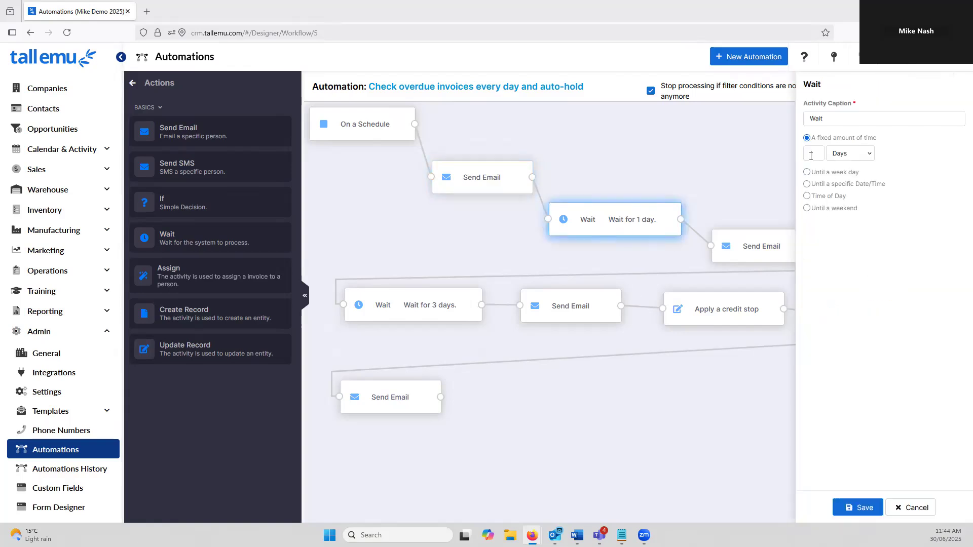
pyautogui.click(868, 160)
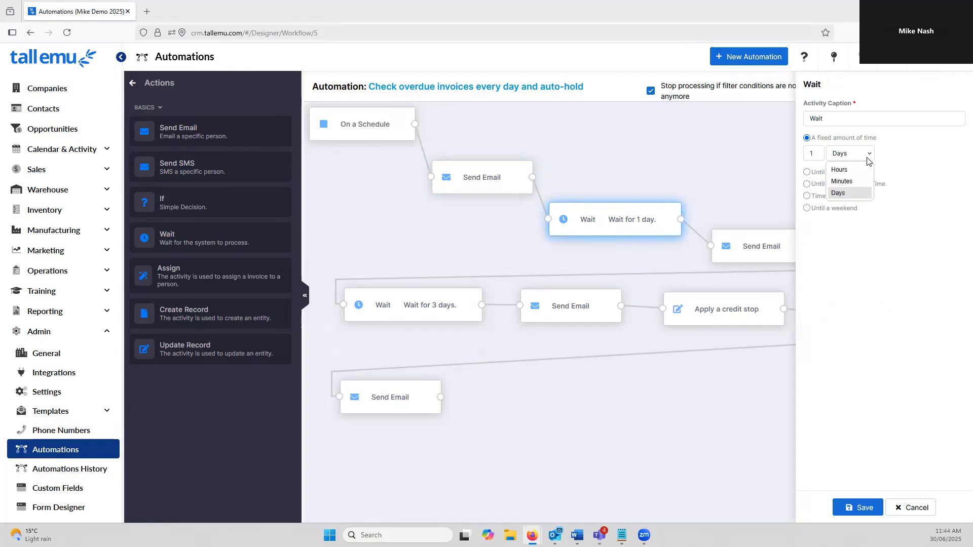
pyautogui.click(740, 162)
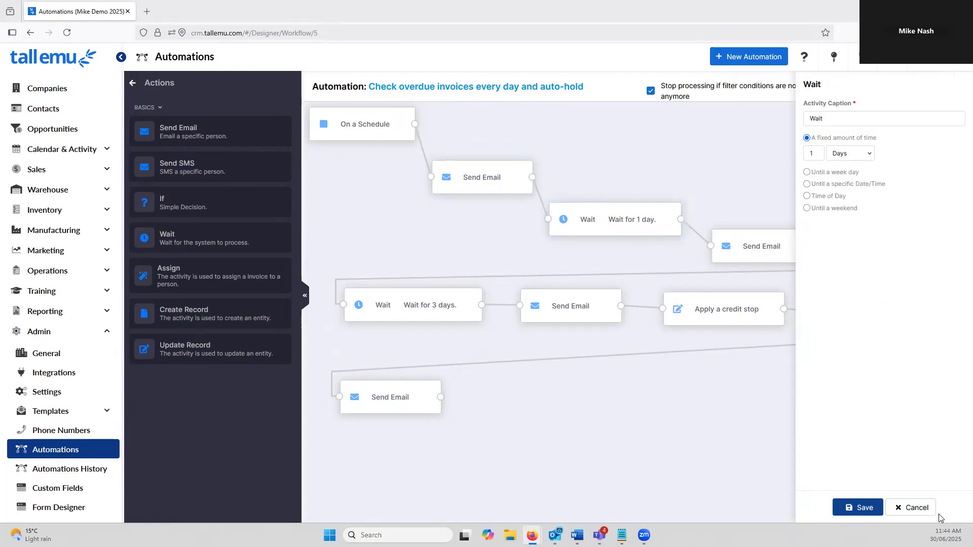
pyautogui.click(912, 509)
# - Review the recipient, sender and template settings of the Send Email actions following each wait, cancelling out of both
pyautogui.click(773, 249)
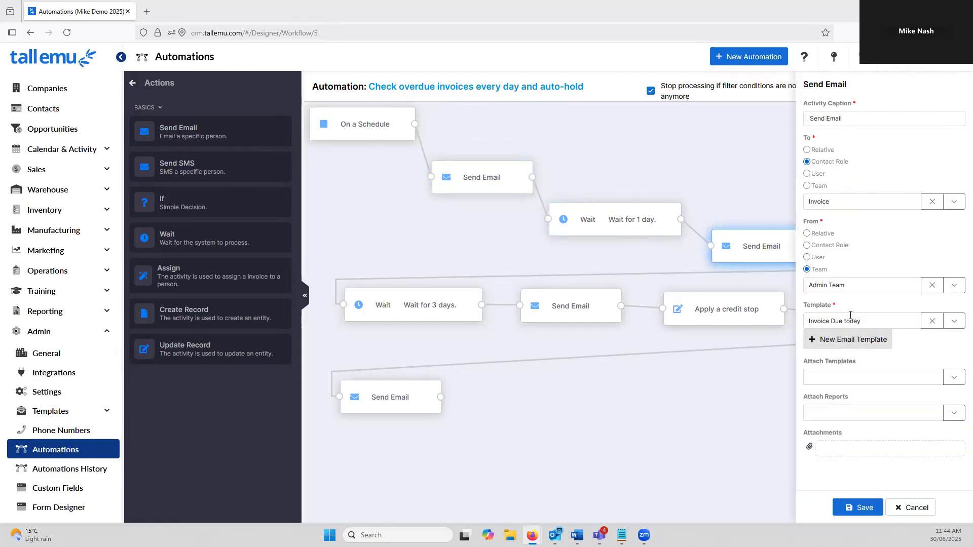
pyautogui.click(915, 509)
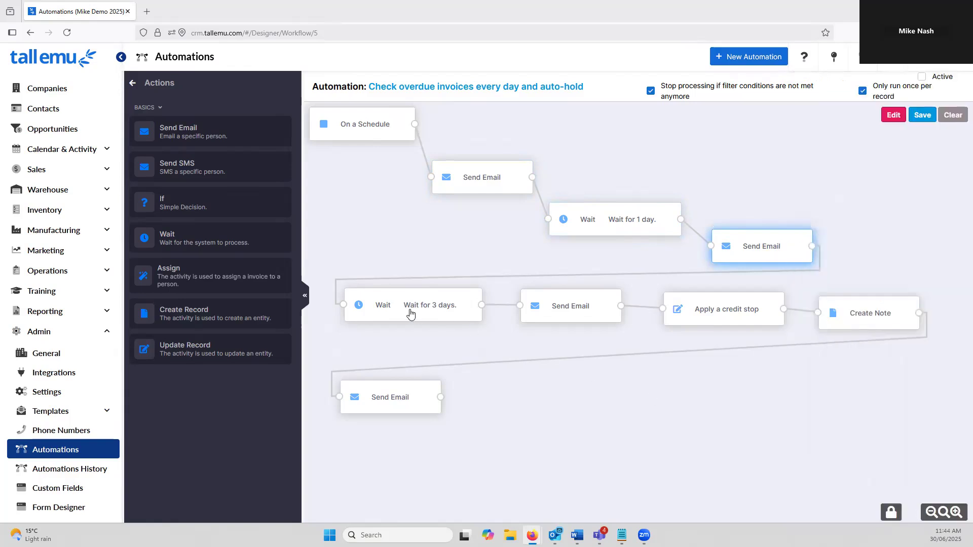
pyautogui.click(560, 308)
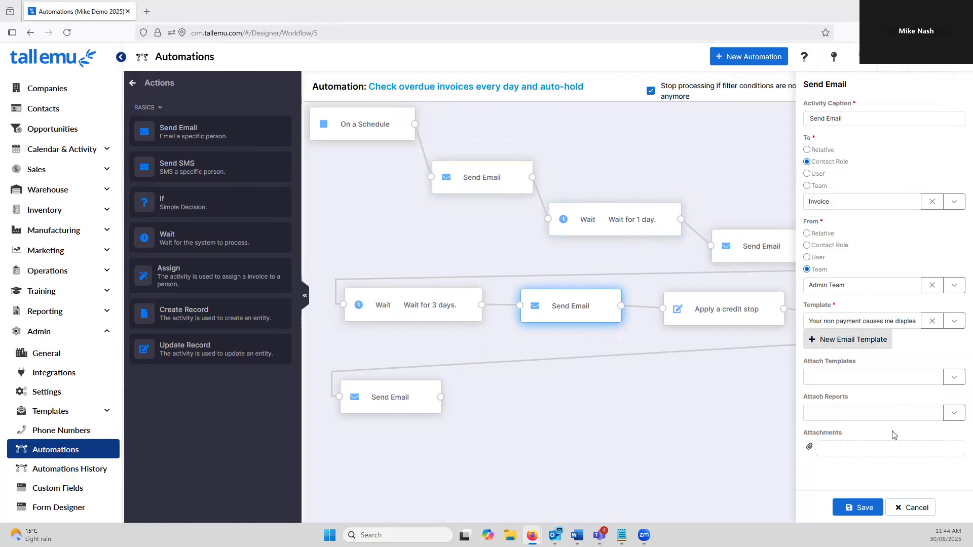
pyautogui.click(908, 510)
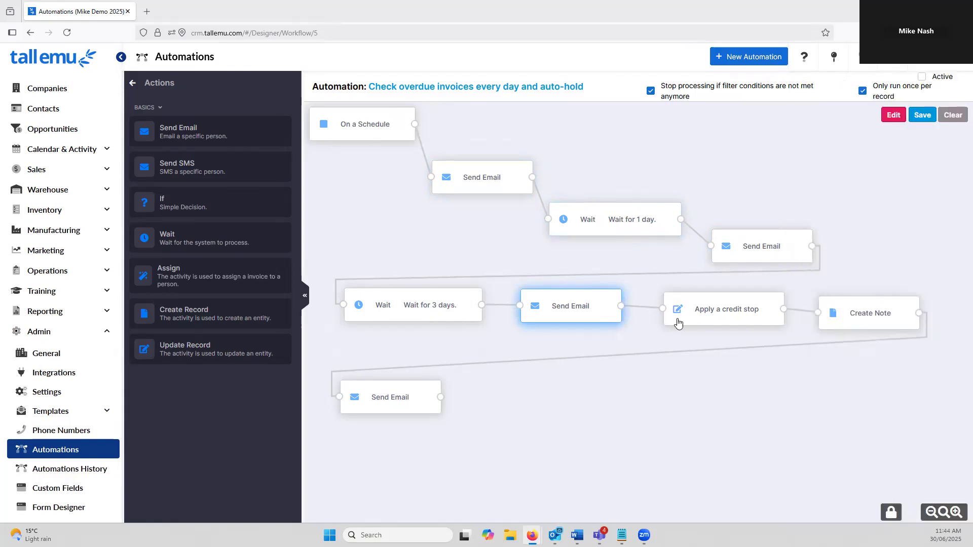
# - Review the settings of the Apply a credit stop, Create Note and final Send Email actions, cancelling out of each
pyautogui.click(724, 318)
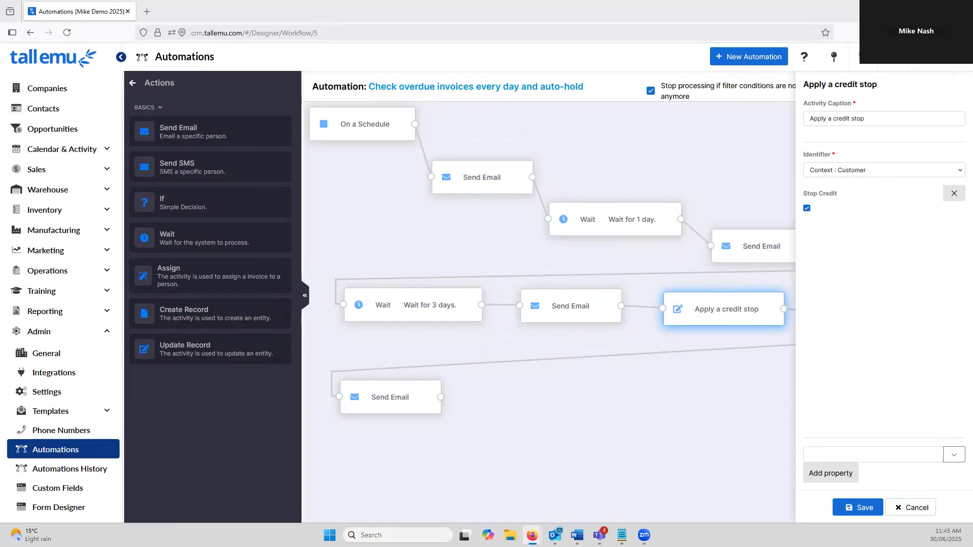
pyautogui.click(914, 508)
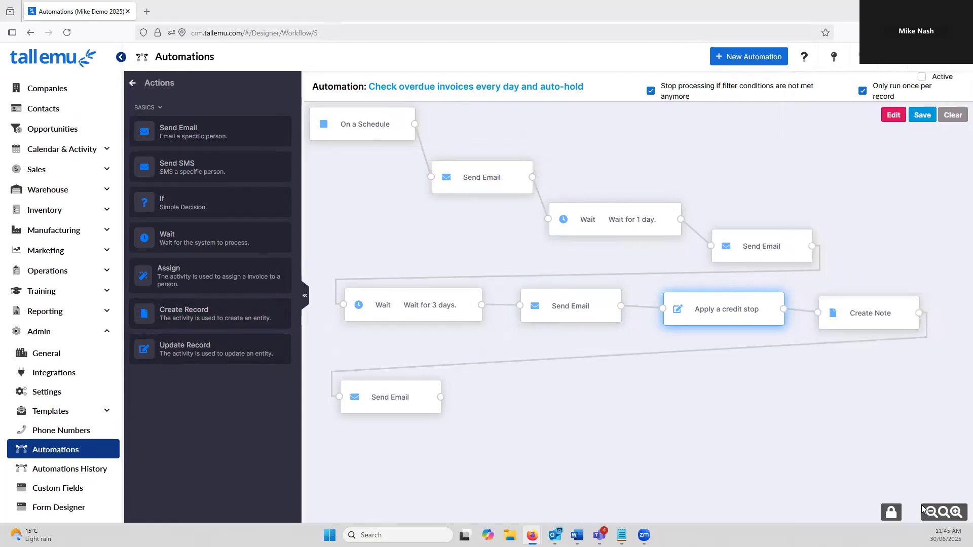
pyautogui.click(871, 324)
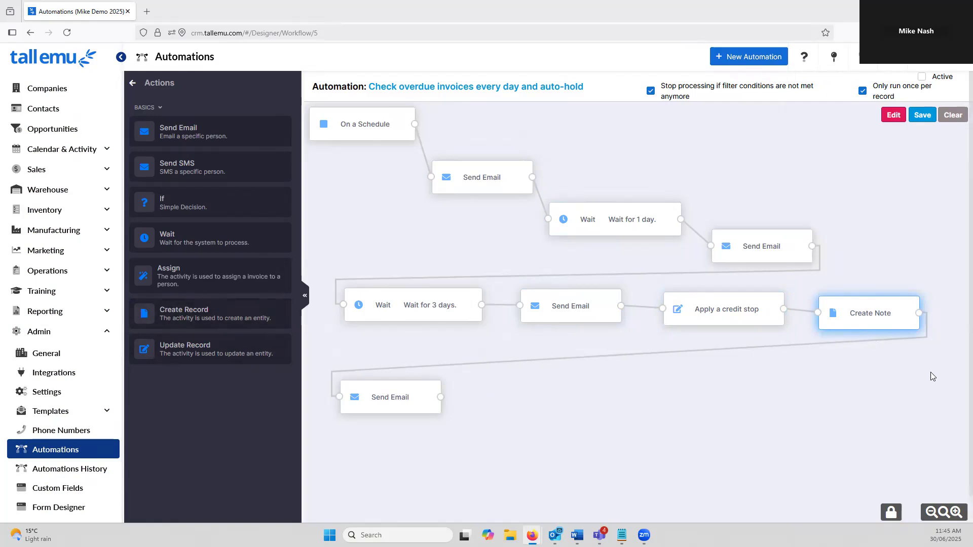
pyautogui.doubleClick(870, 314)
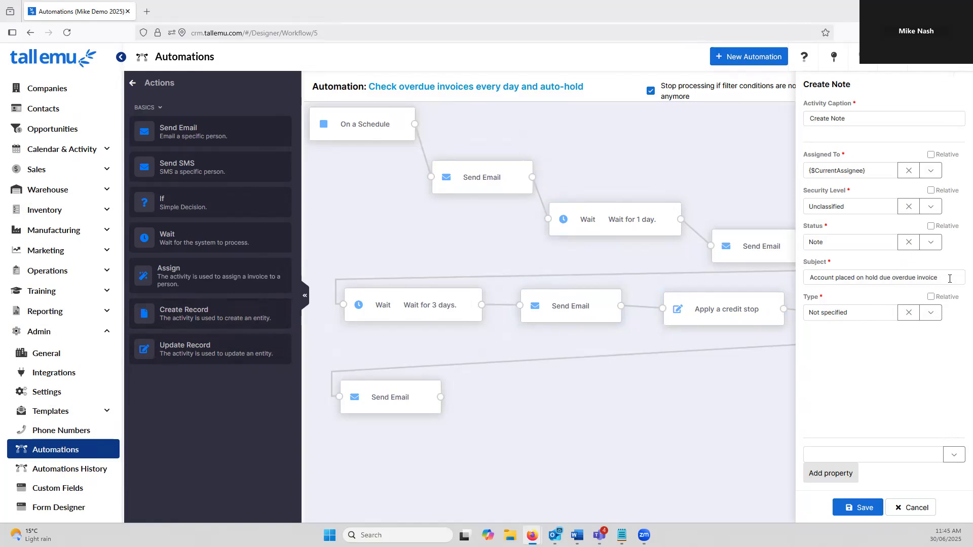
pyautogui.click(921, 511)
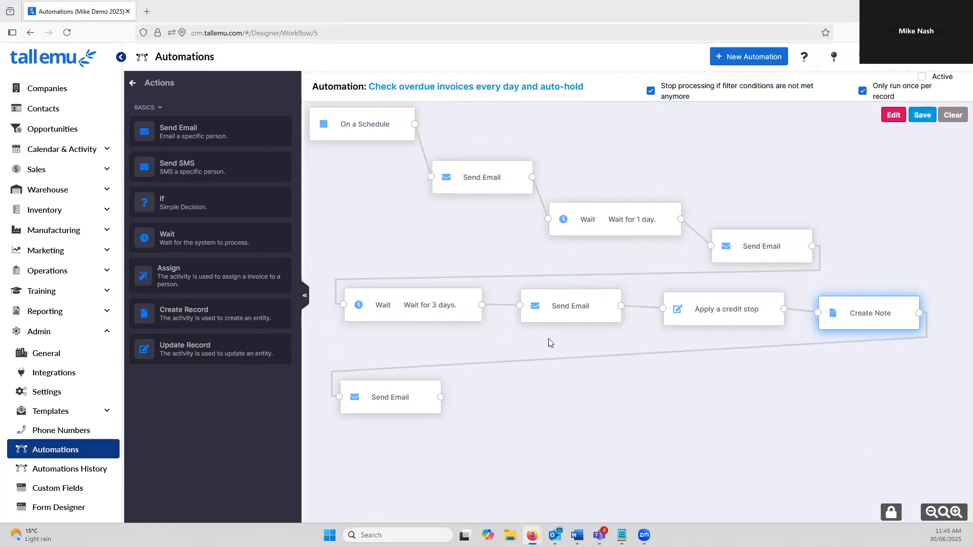
pyautogui.click(395, 404)
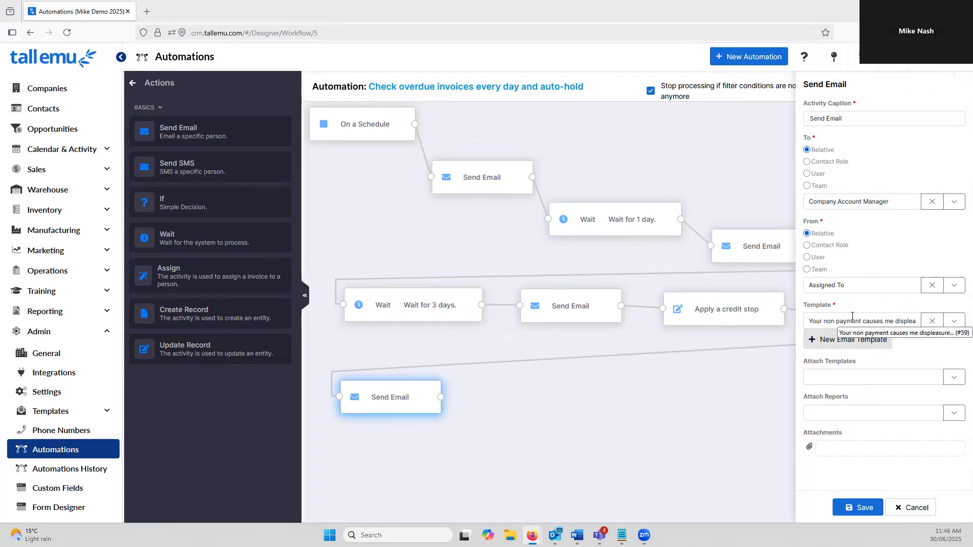
pyautogui.click(929, 507)
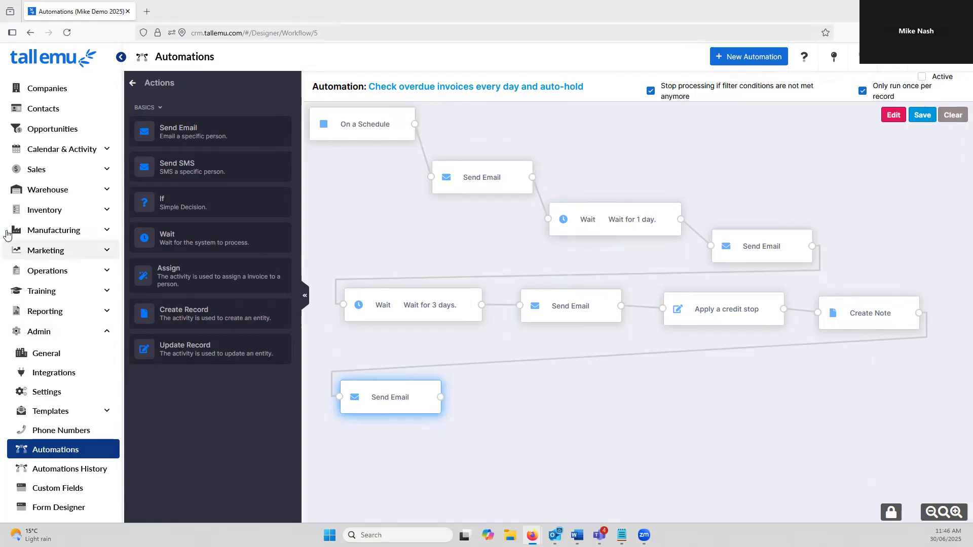
# - Leave the overdue-invoice workflow, check the Automations History records, and return to the automations list
pyautogui.click(134, 82)
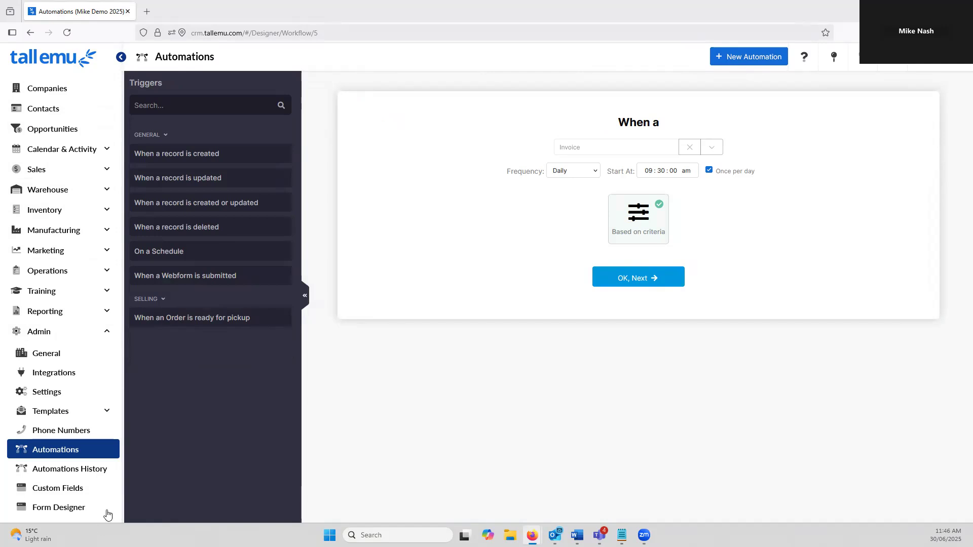
pyautogui.click(83, 470)
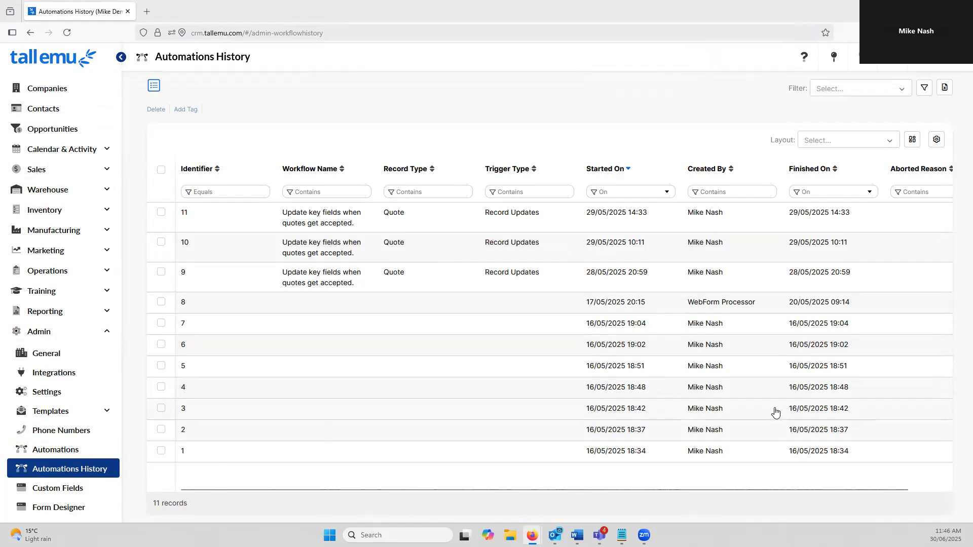
pyautogui.click(61, 451)
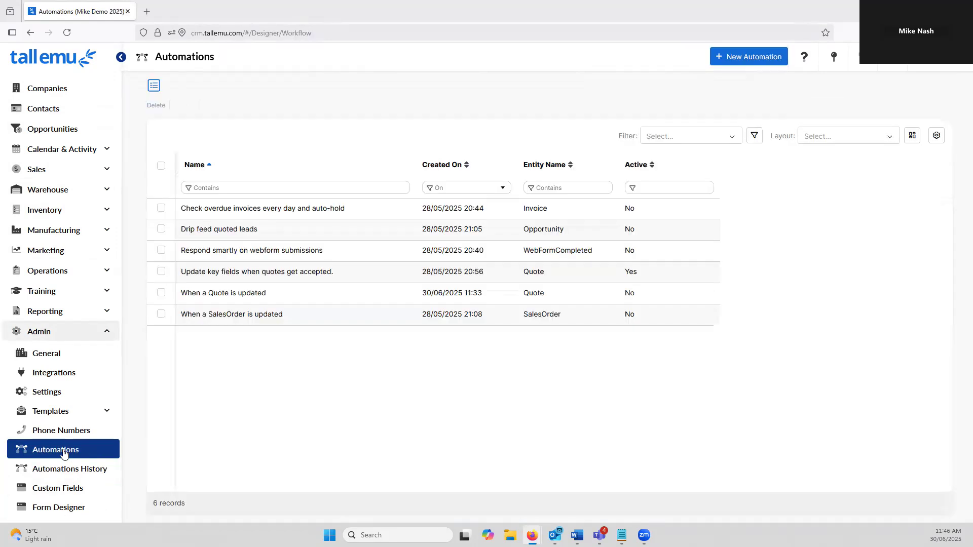